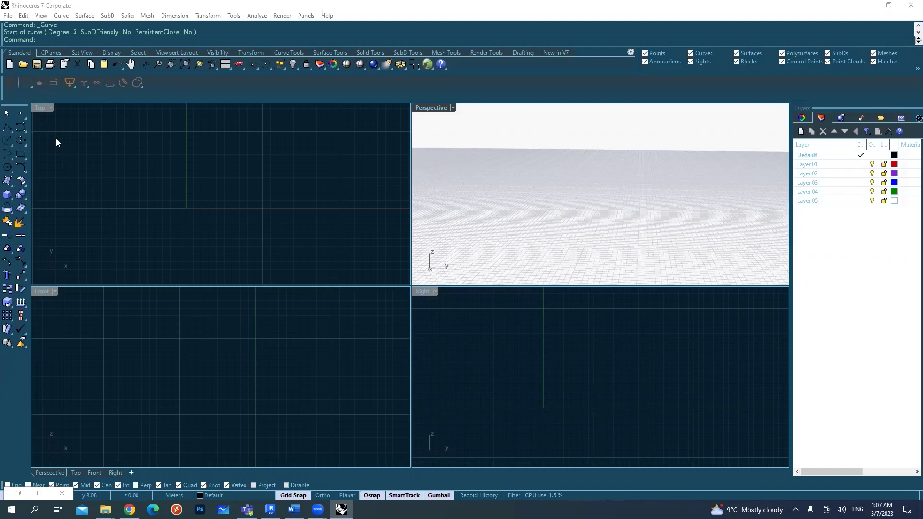
Draw a five-point wavy freeform curve in the Top view
left_click(133, 170)
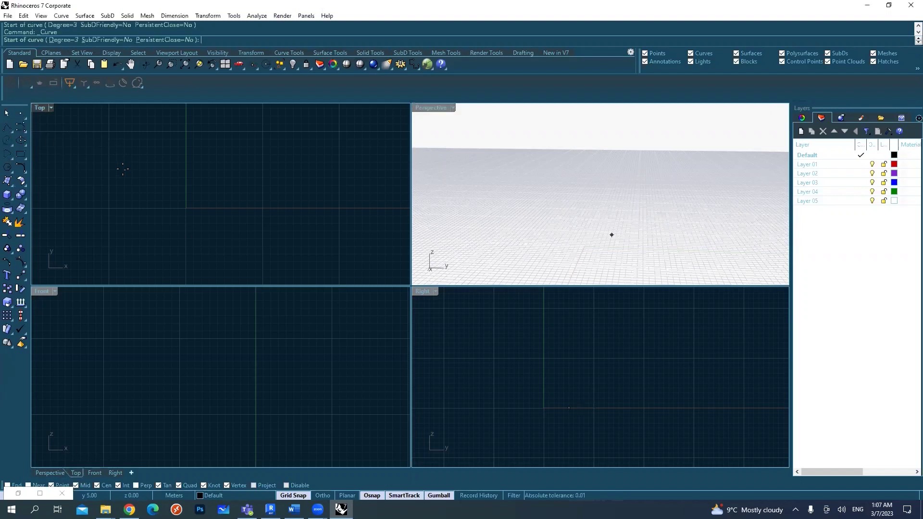
left_click(180, 134)
left_click(231, 163)
left_click(243, 207)
left_click(285, 223)
key("Return")
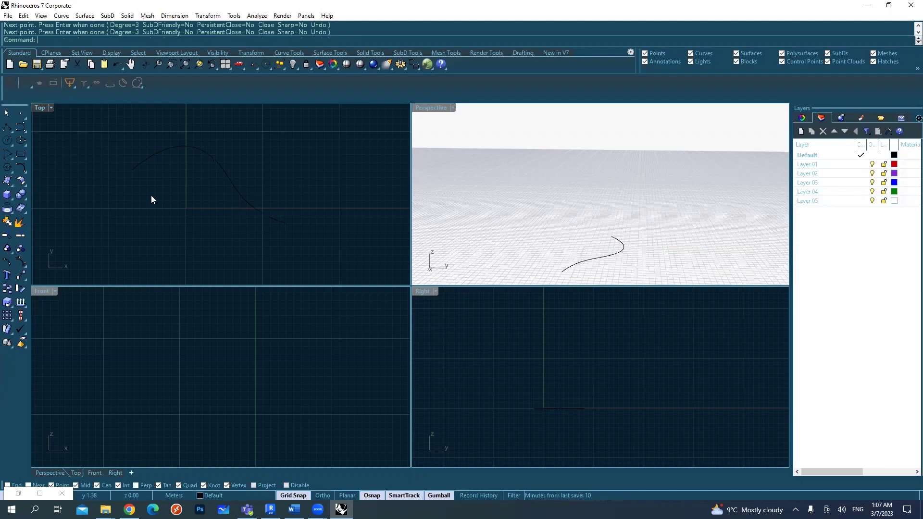
left_click(10, 197)
Open the Surface tools flyout in the left toolbar
left_click(11, 189)
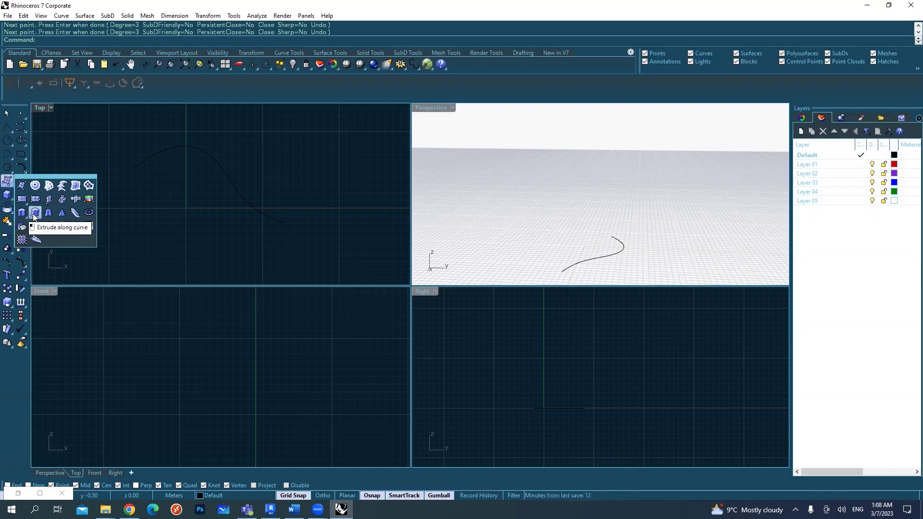
left_click(86, 16)
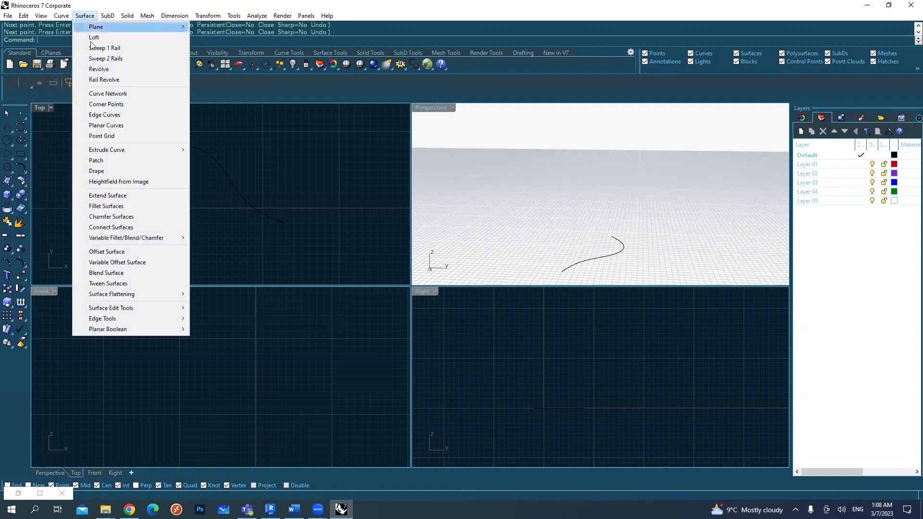
mouse_move(101, 151)
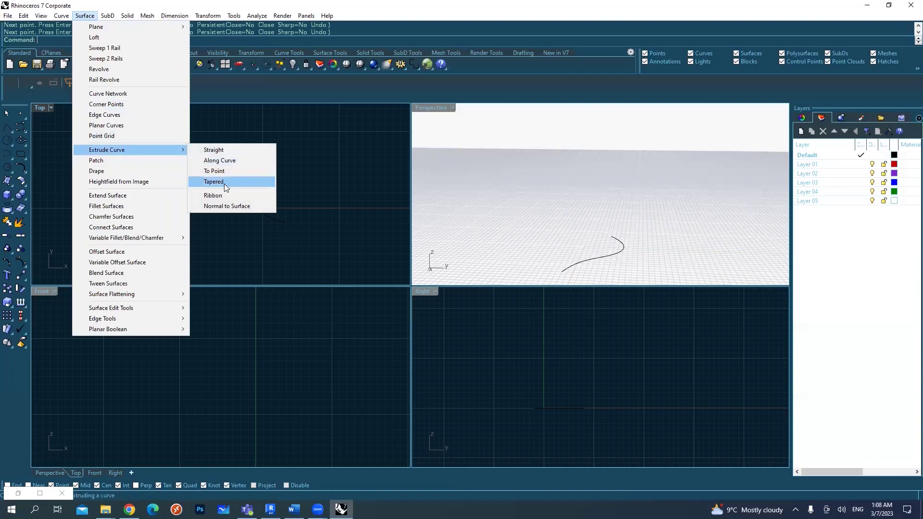
left_click(173, 150)
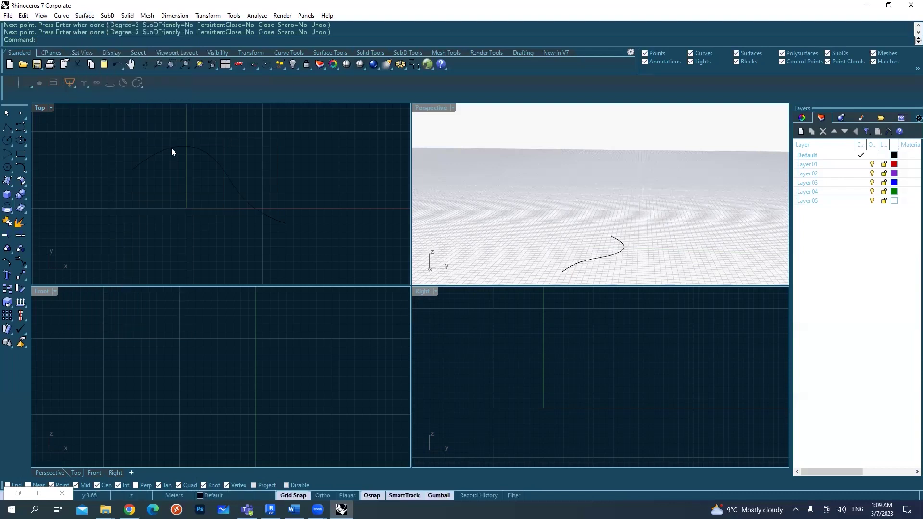
left_click(9, 184)
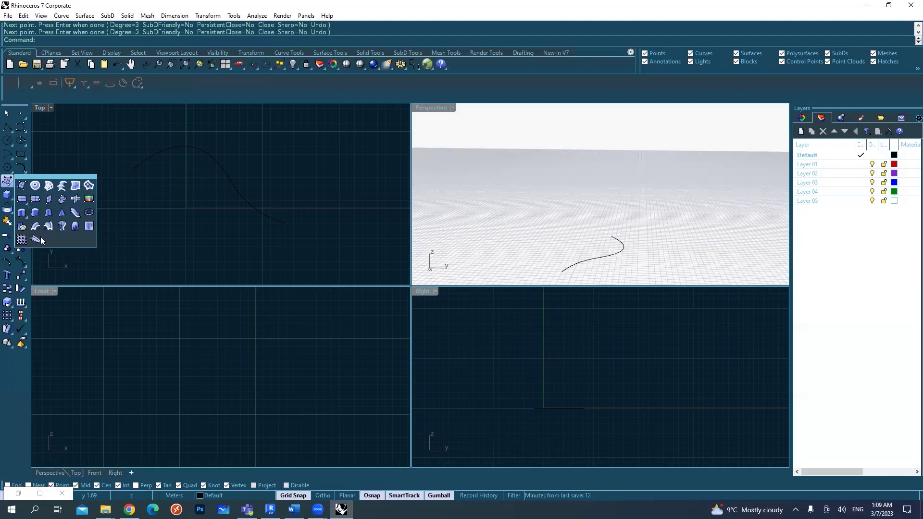
Zoom out and draw a five-point wavy curve in the Front view
scroll(214, 212, "down", 5)
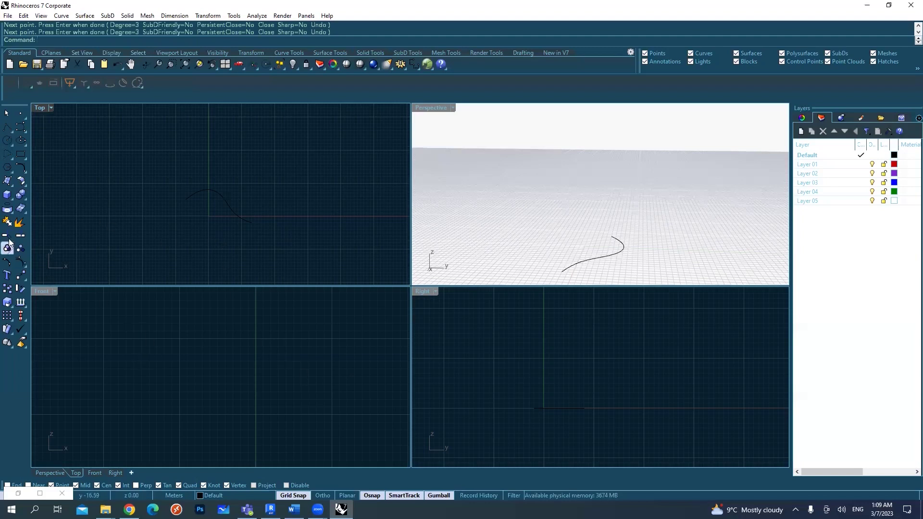
scroll(198, 367, "down", 5)
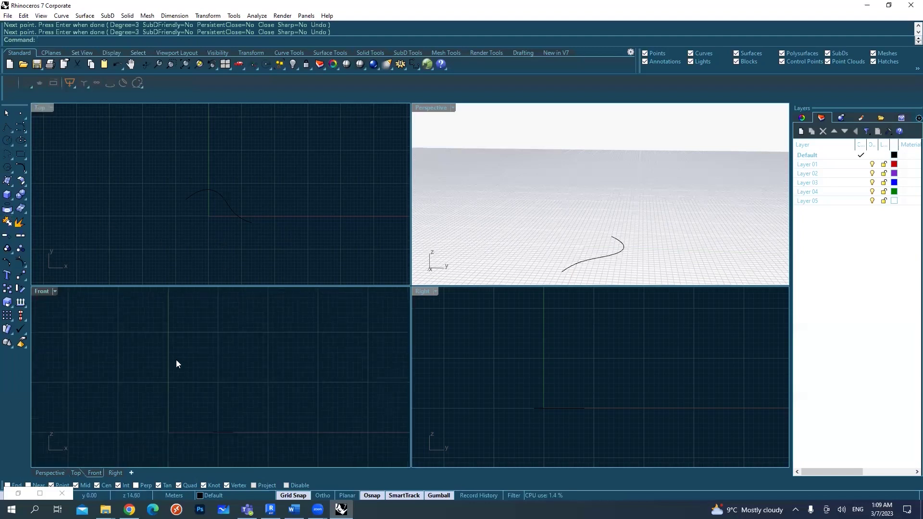
scroll(196, 368, "down", 2)
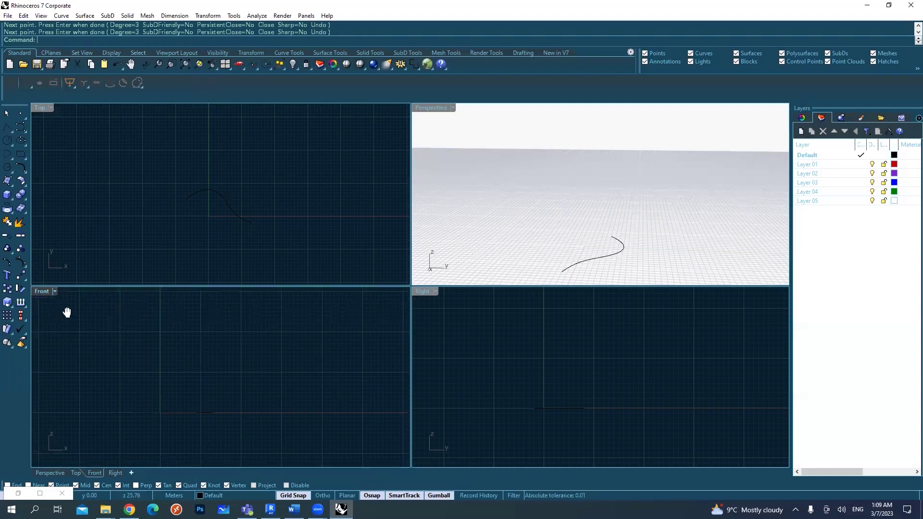
left_click(21, 128)
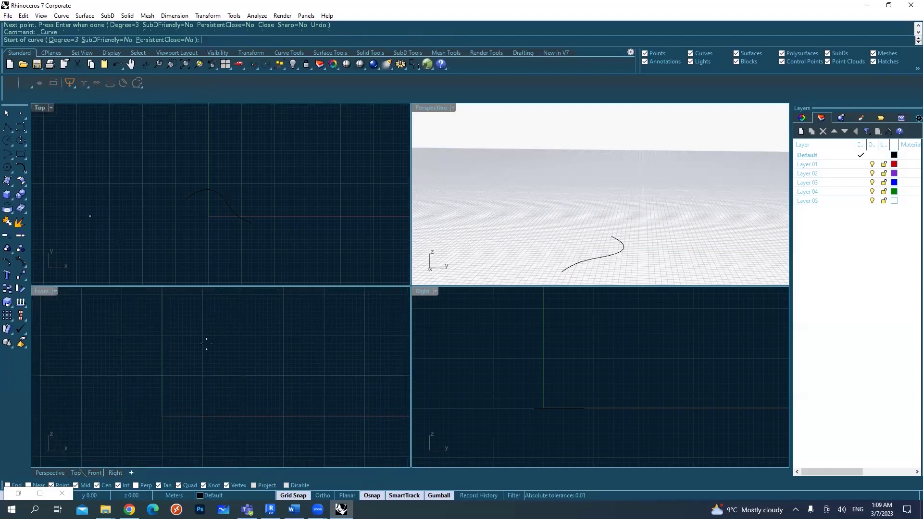
left_click(304, 387)
left_click(259, 355)
left_click(223, 384)
left_click(128, 325)
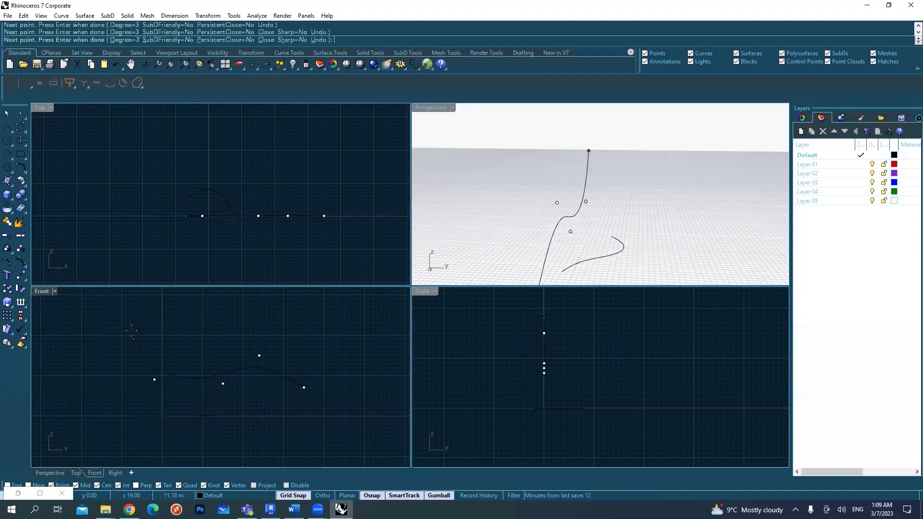
left_click(105, 334)
key("Return")
key("Return")
Draw two more wavy curves in the Front view beside it
left_click(303, 331)
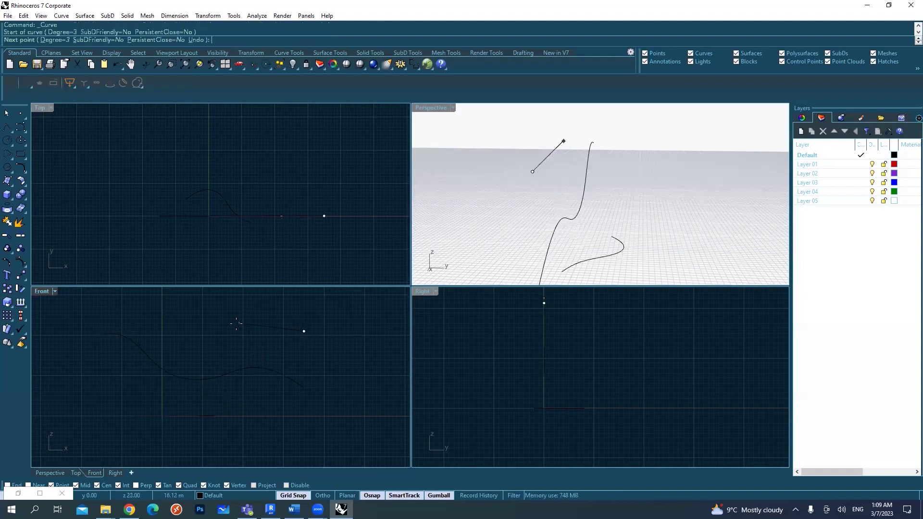
left_click(231, 323)
left_click(203, 364)
left_click(154, 388)
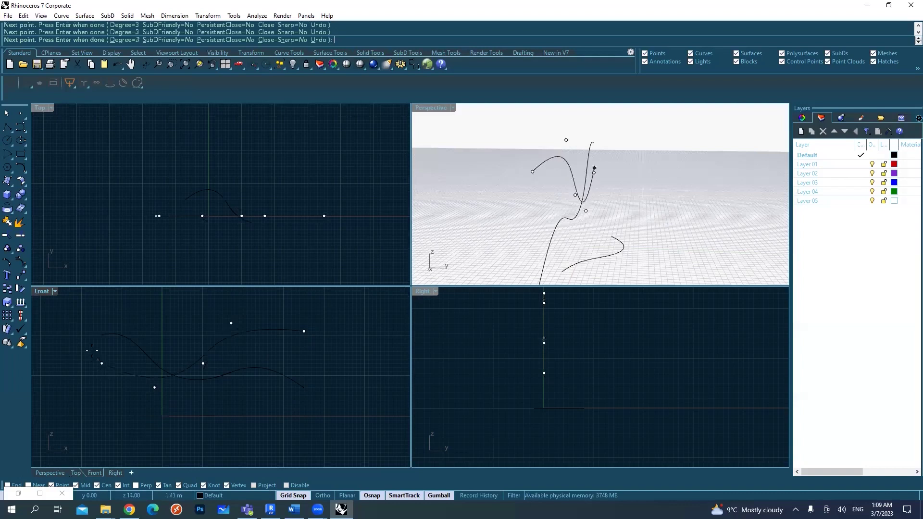
left_click(79, 323)
key("Return")
key("Return")
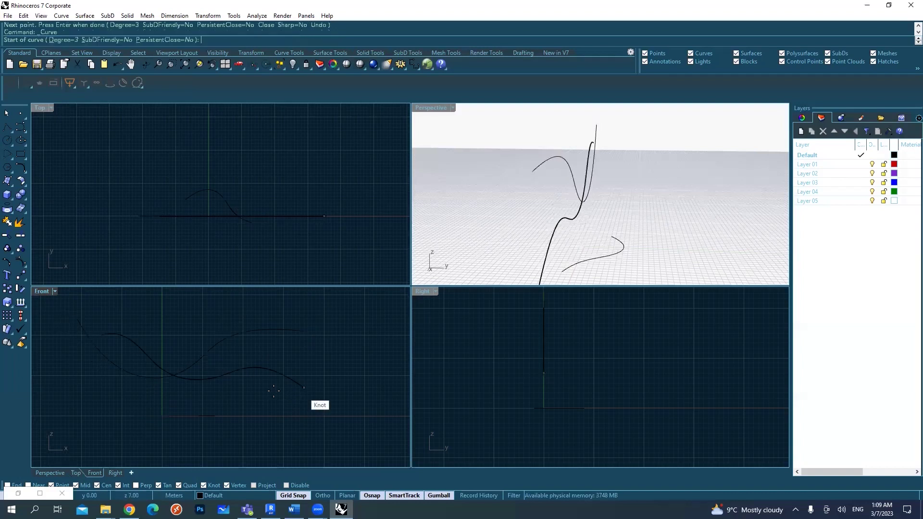
left_click(271, 392)
left_click(219, 318)
left_click(166, 344)
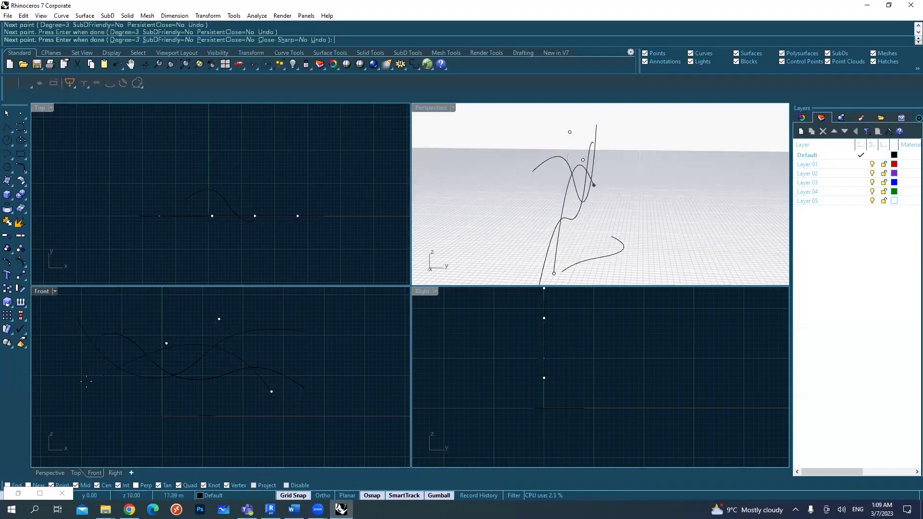
left_click(84, 374)
key("Return")
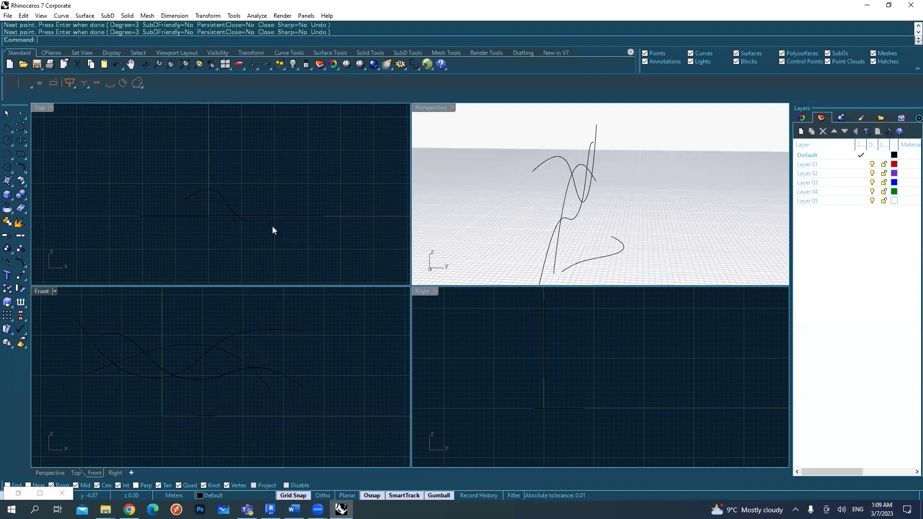
Slide two of the upright wavy curves apart along the Y axis
right_click_drag(688, 183, 601, 187)
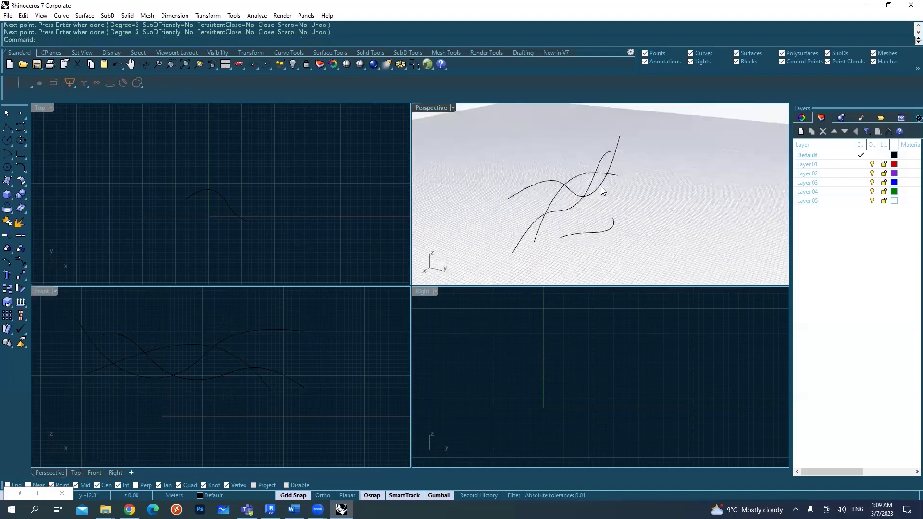
right_click_drag(272, 393, 299, 392)
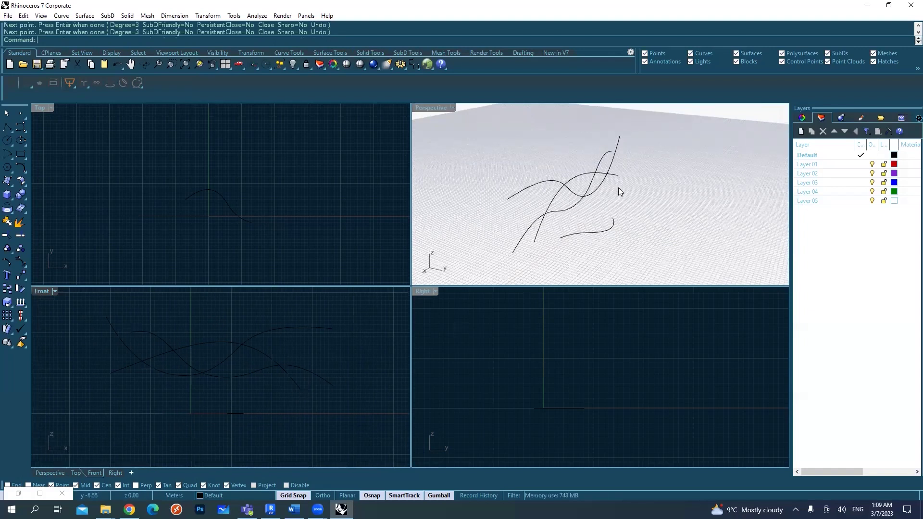
mouse_move(619, 187)
right_mouse_down()
mouse_move(645, 190)
mouse_move(616, 188)
right_mouse_up()
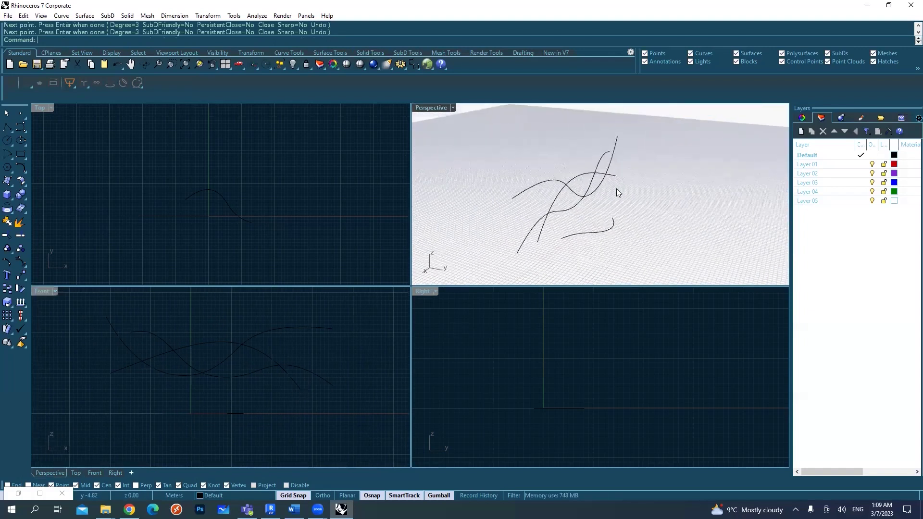
left_click(568, 210)
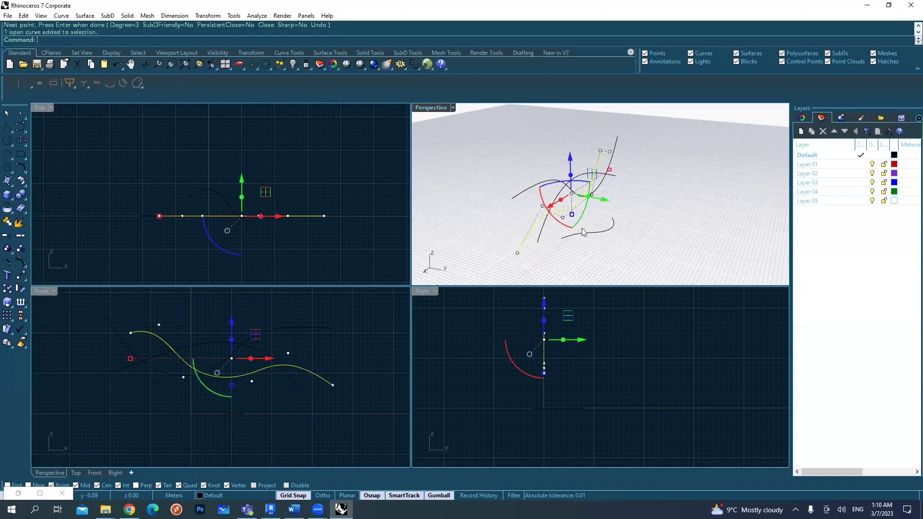
right_click_drag(583, 198, 586, 197)
left_click_drag(586, 198, 465, 169)
key("Left")
key("Escape")
right_click_drag(544, 178, 671, 187)
left_click(667, 187)
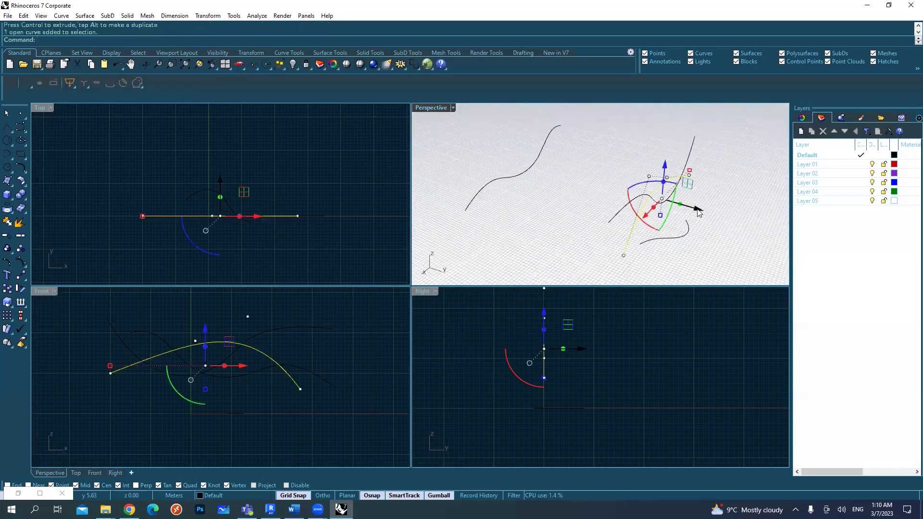
left_click_drag(698, 209, 617, 202)
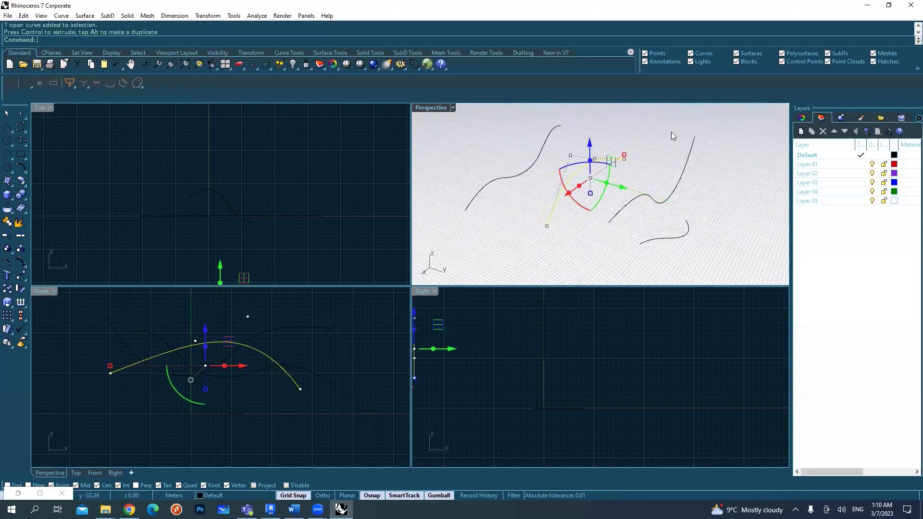
key("Escape")
Delete the small original curve and start the Loft command
right_click_drag(582, 190, 601, 182)
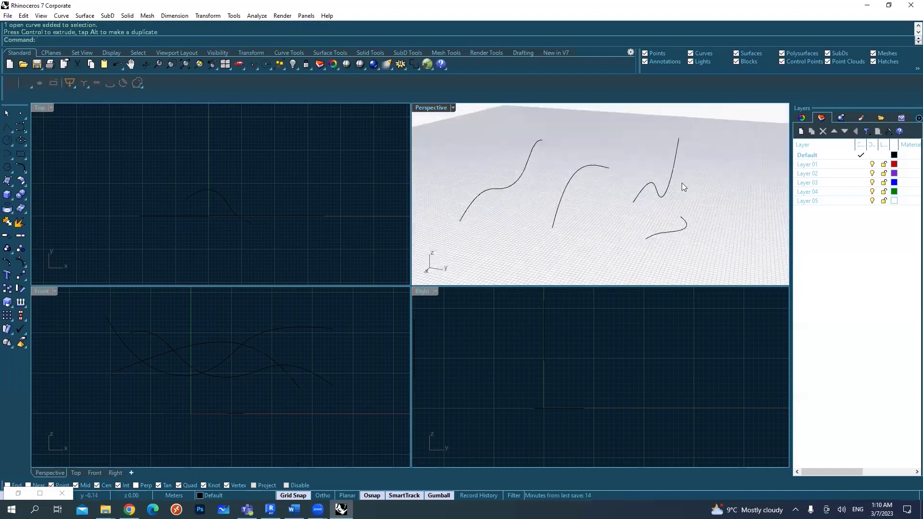
right_click_drag(688, 183, 693, 208)
left_click(689, 241)
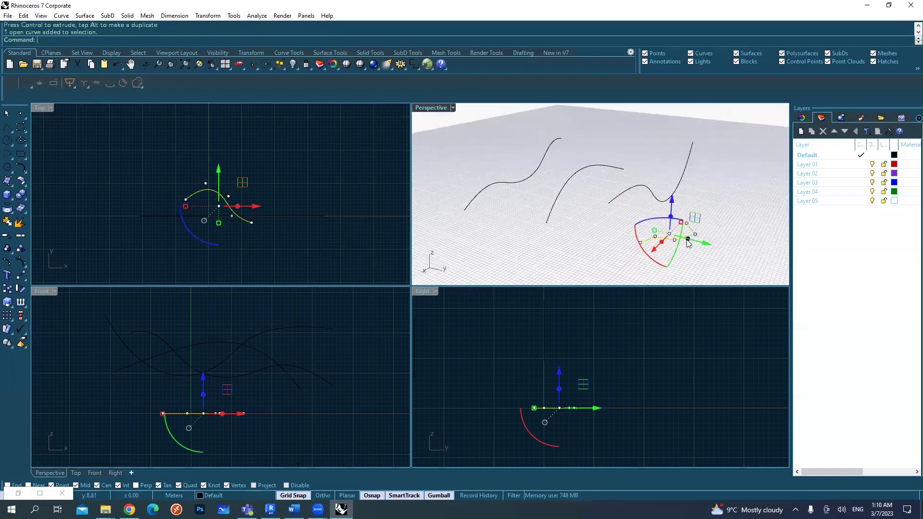
key("Delete")
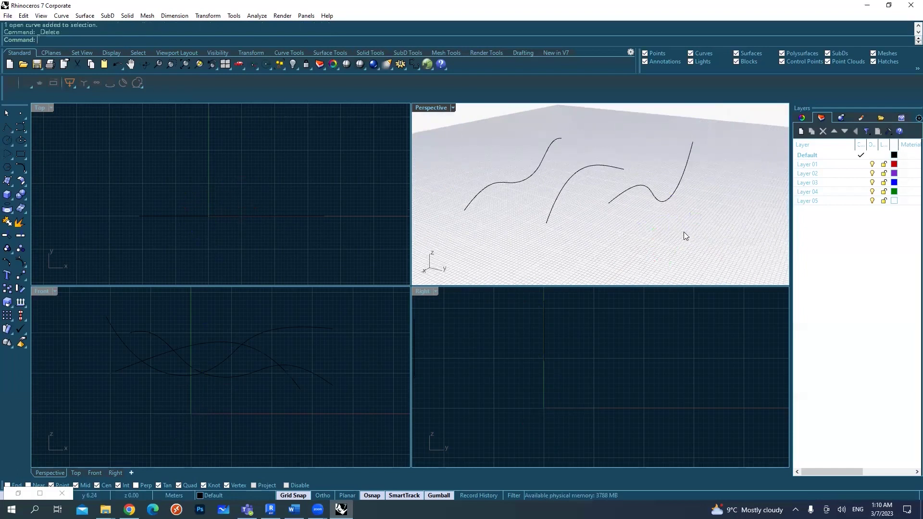
type("loft")
key("Return")
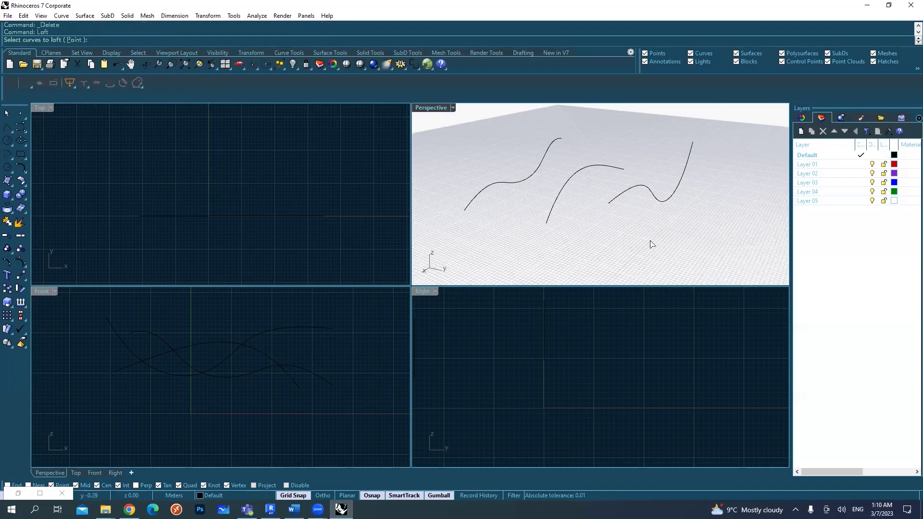
Window-select the three curves and preview the loft in Straight sections style
left_click_drag(652, 244, 474, 163)
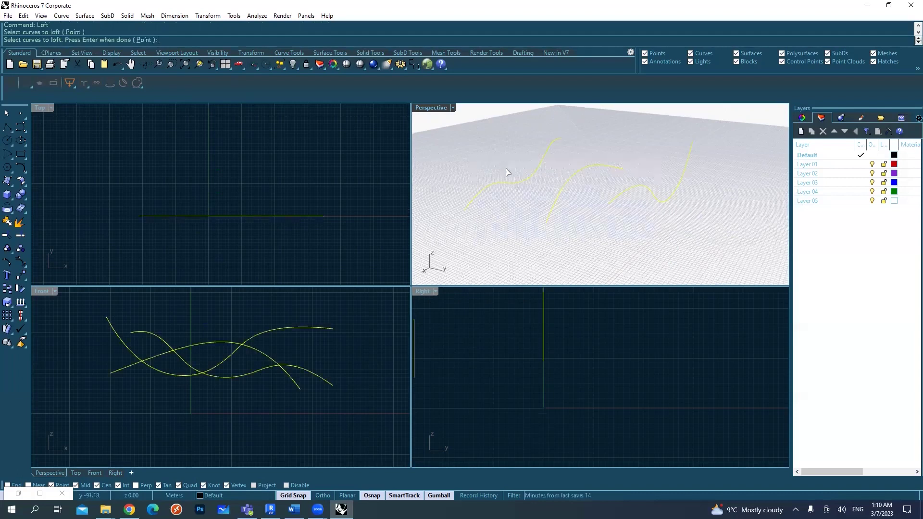
key("Return")
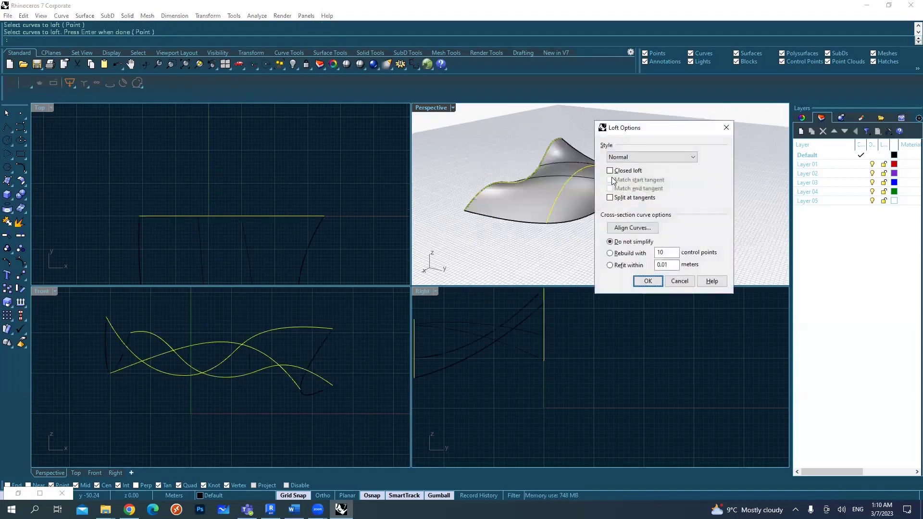
left_click_drag(647, 136, 705, 225)
mouse_move(664, 226)
right_mouse_down()
mouse_move(543, 259)
mouse_move(673, 241)
right_mouse_up()
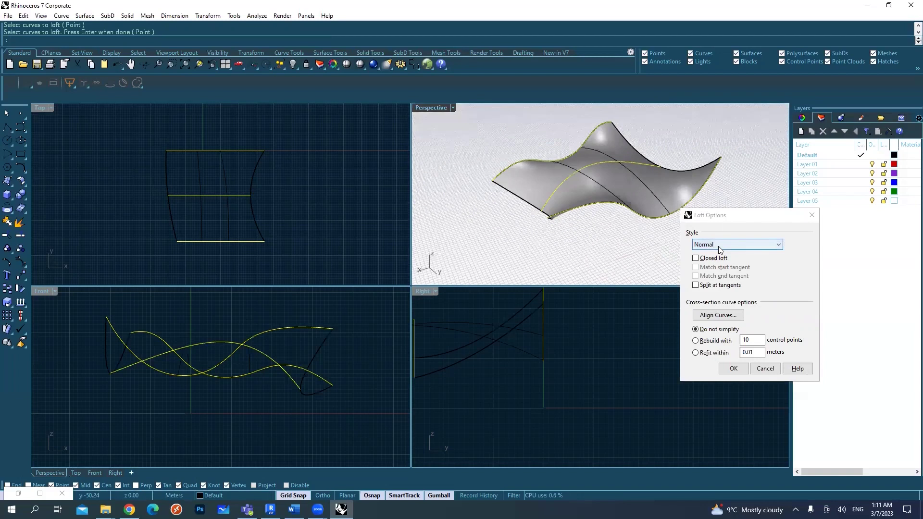
left_click(716, 245)
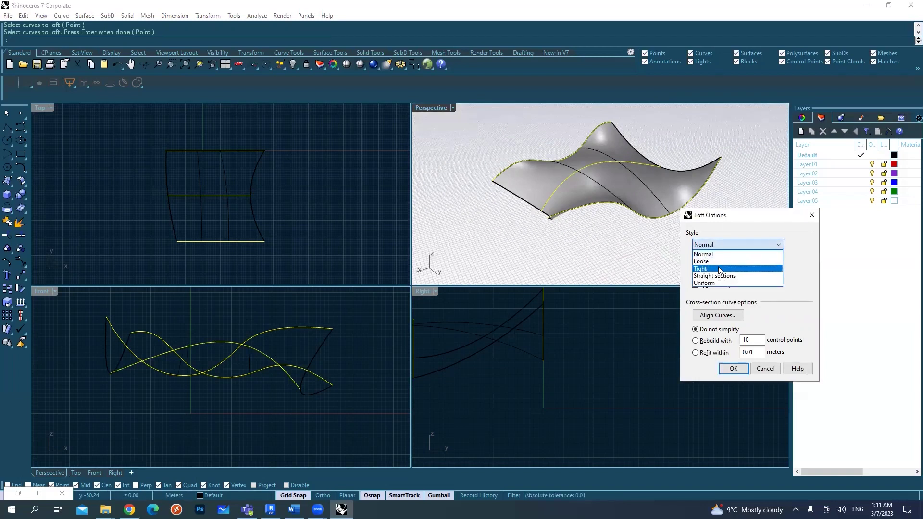
left_click(726, 281)
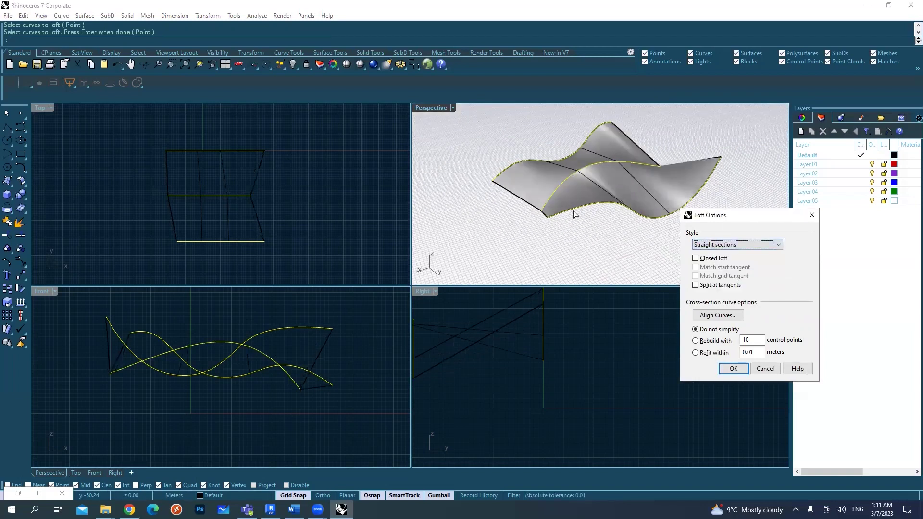
right_click_drag(676, 202, 661, 165)
scroll(639, 171, "up", 5)
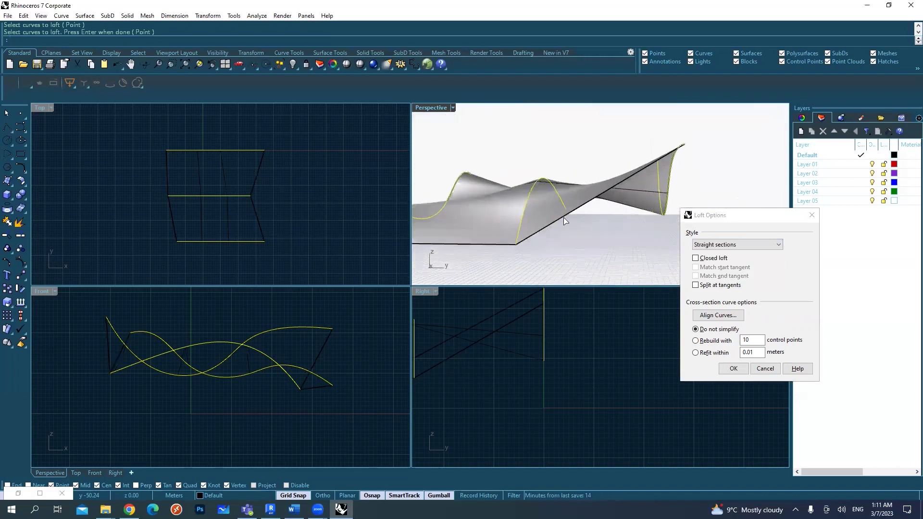
scroll(600, 376, "up", 5)
right_click_drag(534, 211, 549, 230)
scroll(547, 187, "up", 10)
scroll(543, 168, "down", 8)
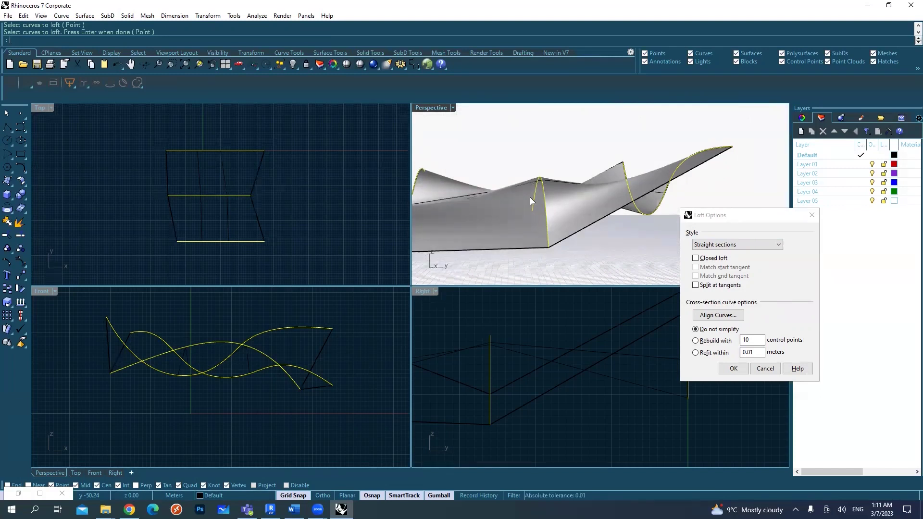
Compare the Tight and Loose loft styles, settling on Tight
left_click(721, 245)
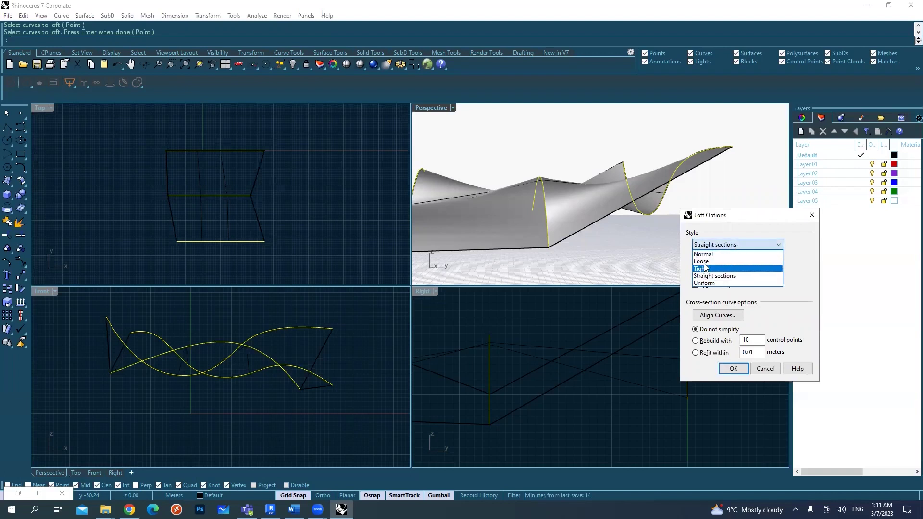
left_click(707, 269)
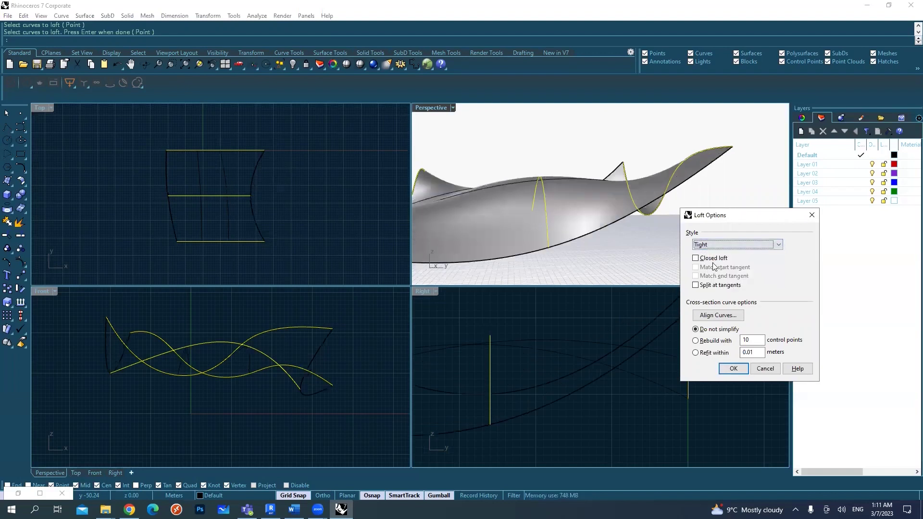
left_click(714, 245)
left_click(716, 261)
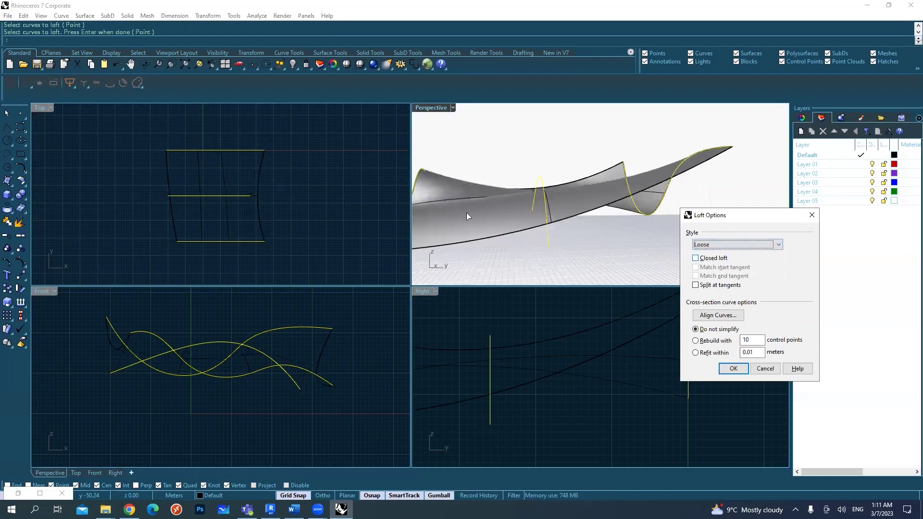
right_click_drag(467, 212, 535, 193)
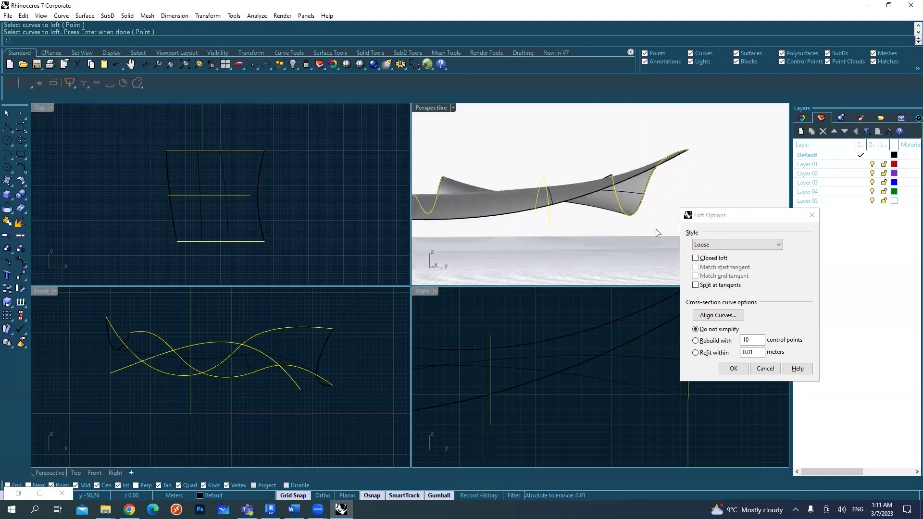
left_click(729, 242)
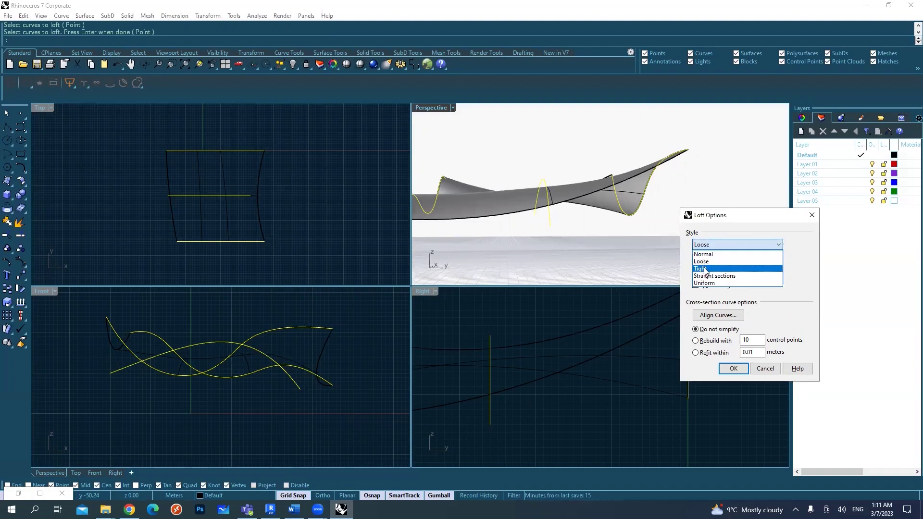
left_click(705, 269)
right_click_drag(527, 216, 593, 235)
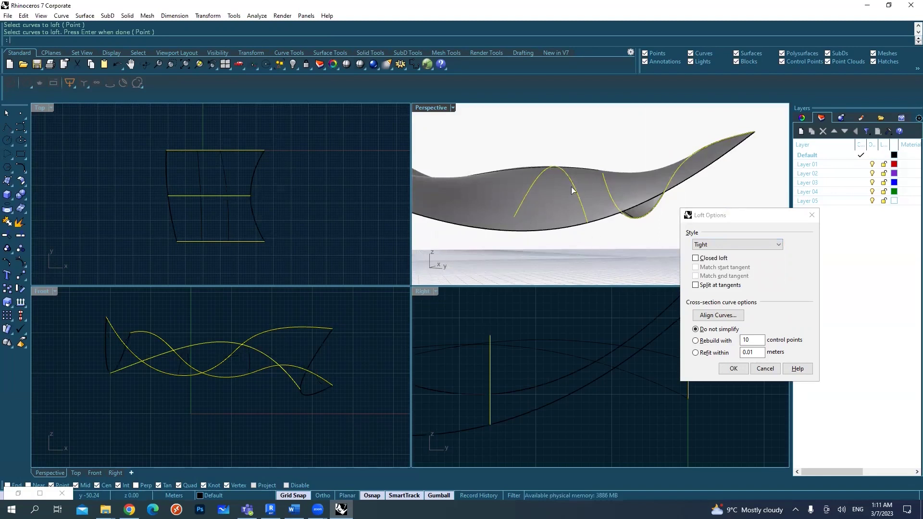
right_click_drag(579, 231, 479, 235)
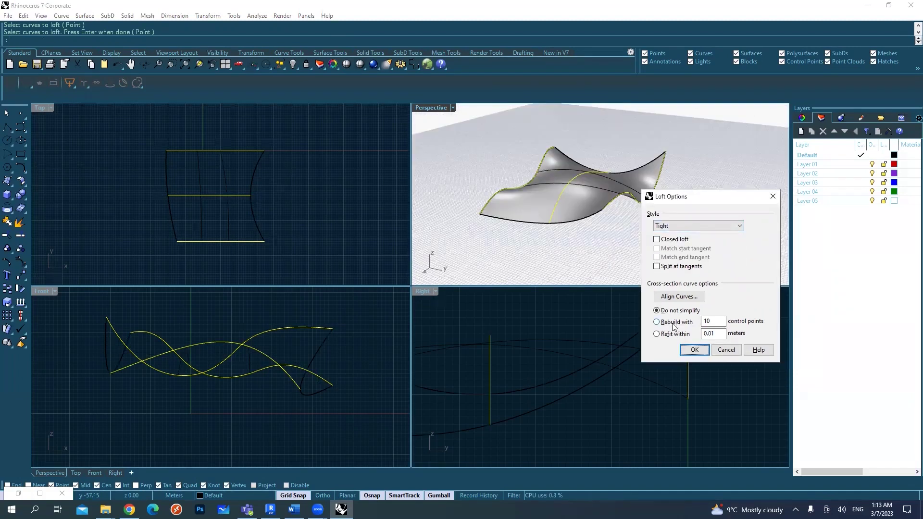
Rebuild the loft cross-sections with 50 control points and accept the Tight loft
left_click(673, 323)
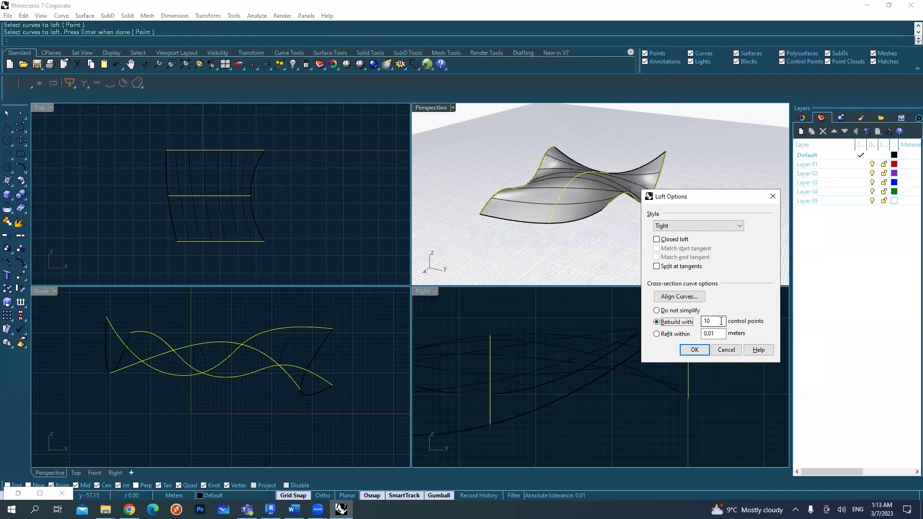
left_click_drag(697, 196, 732, 184)
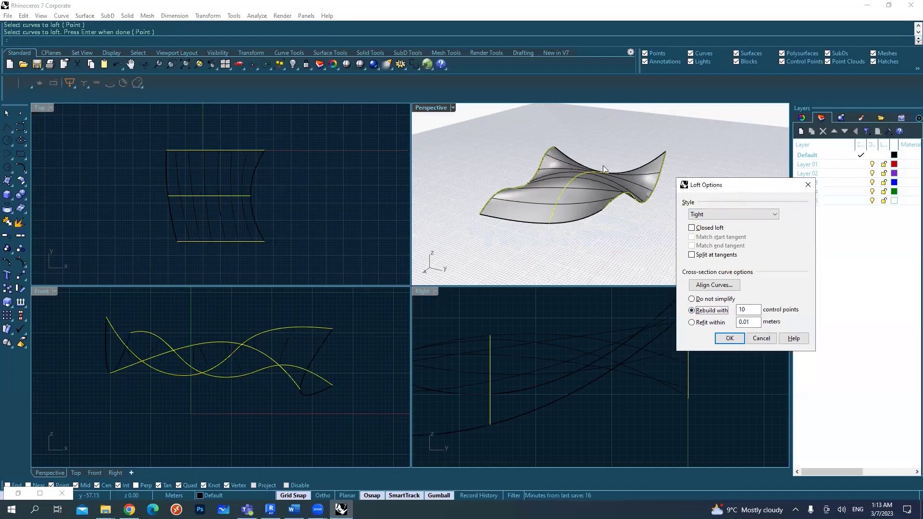
mouse_move(620, 192)
right_mouse_down()
mouse_move(596, 182)
mouse_move(609, 185)
right_mouse_up()
left_click_drag(755, 308, 734, 310)
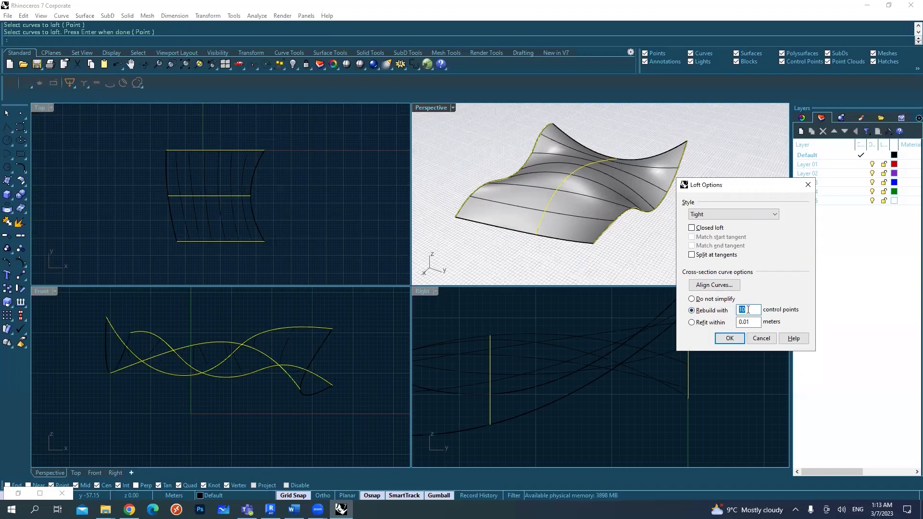
type("50")
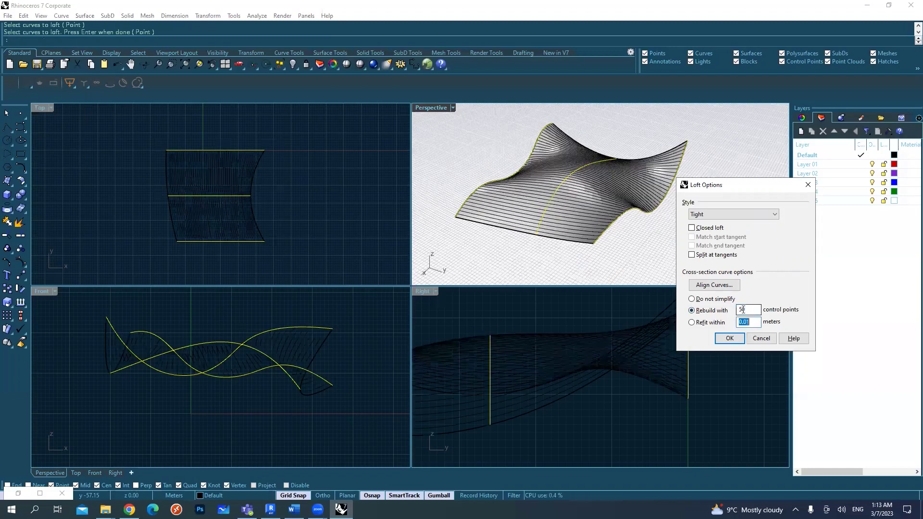
mouse_move(580, 220)
right_mouse_down()
mouse_move(614, 270)
mouse_move(672, 263)
mouse_move(611, 276)
mouse_move(559, 167)
mouse_move(620, 158)
mouse_move(576, 213)
right_mouse_up()
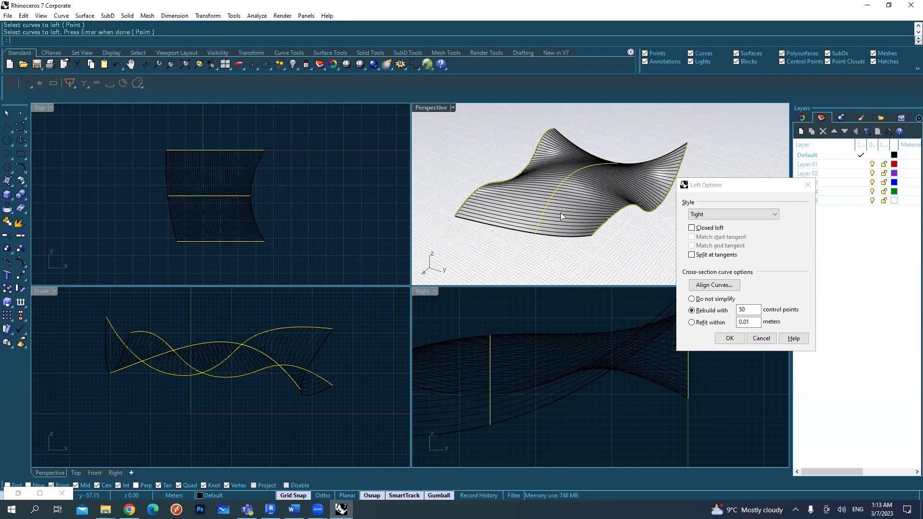
left_click(731, 339)
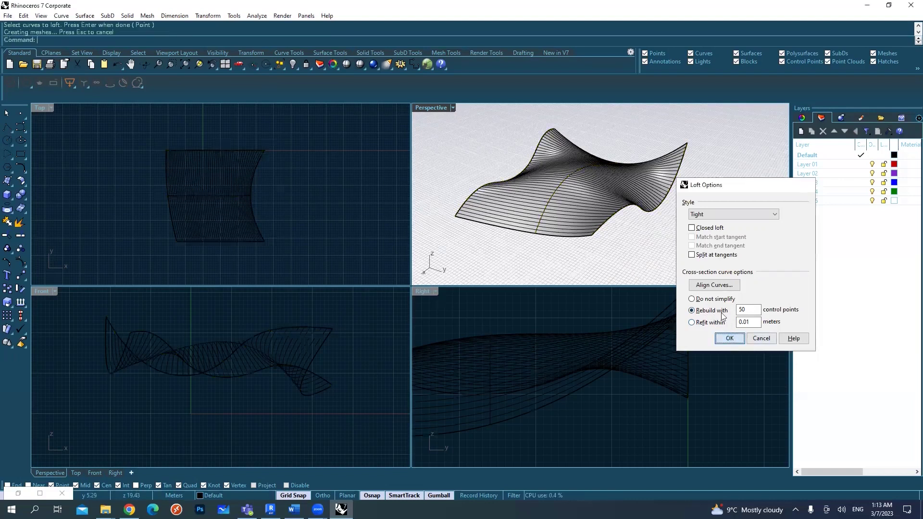
Turn on the loft surface's control points and raise a selected group upward
right_click_drag(659, 239, 619, 203)
left_click(613, 201)
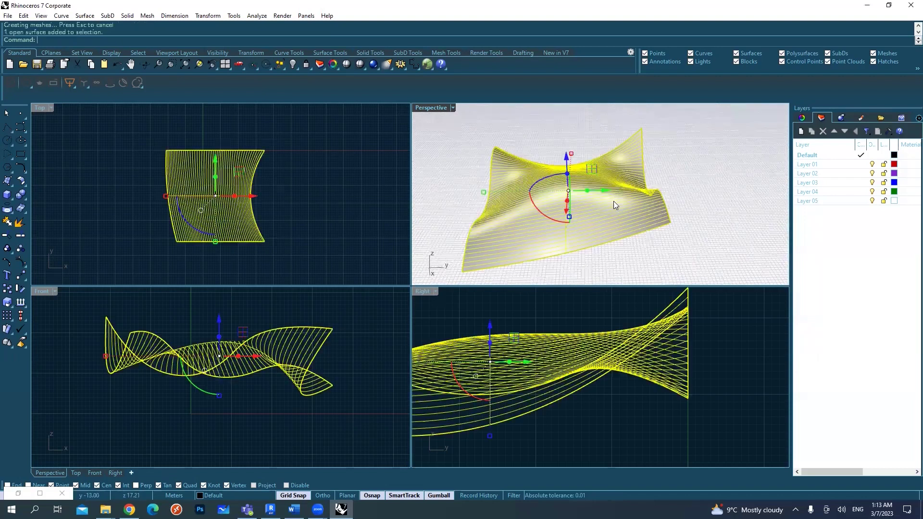
left_click(6, 263)
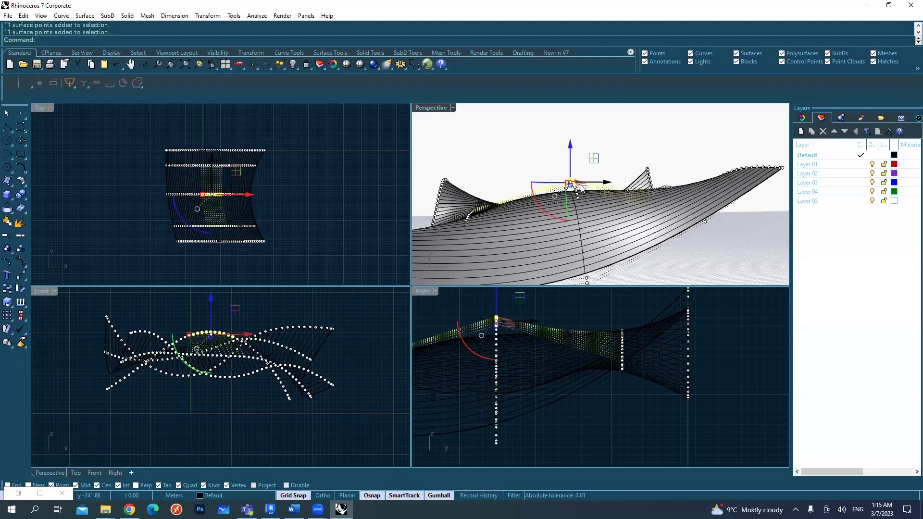
right_click_drag(582, 189, 584, 170)
left_click_drag(576, 162, 576, 125)
Deselect four points, raise the rest further, and turn points off with F10
right_click_drag(579, 210, 657, 183)
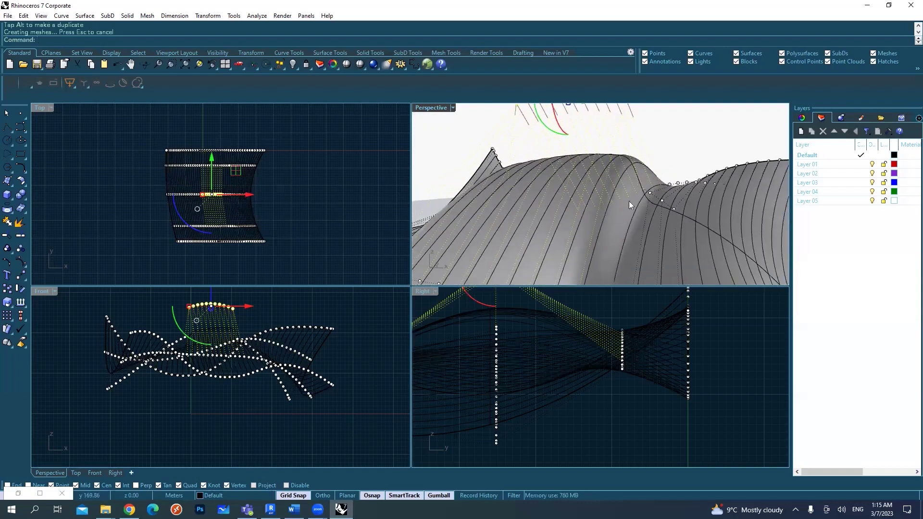
scroll(602, 204, "down", 5)
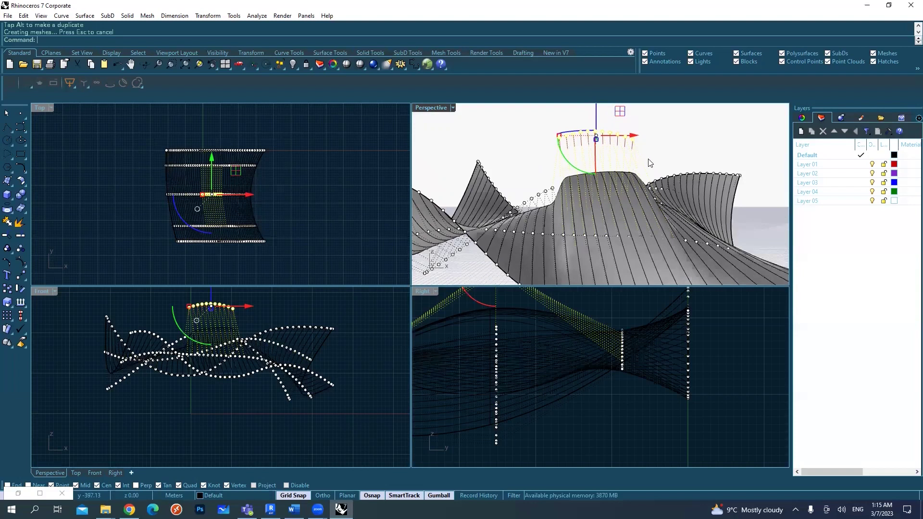
right_click_drag(650, 163, 641, 173, "shift")
left_click_drag(636, 130, 611, 170, "ctrl")
left_click_drag(559, 128, 539, 177, "ctrl")
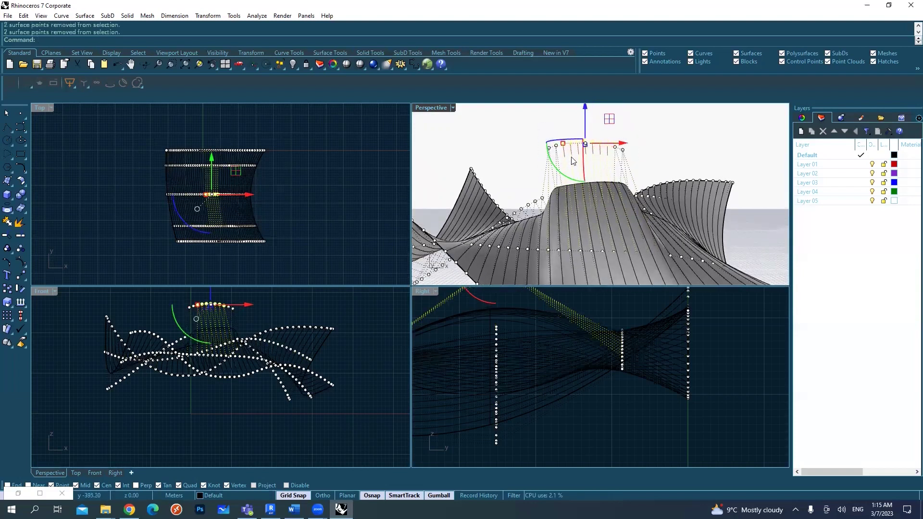
right_click_drag(579, 135, 576, 165, "shift")
left_click_drag(580, 150, 580, 112)
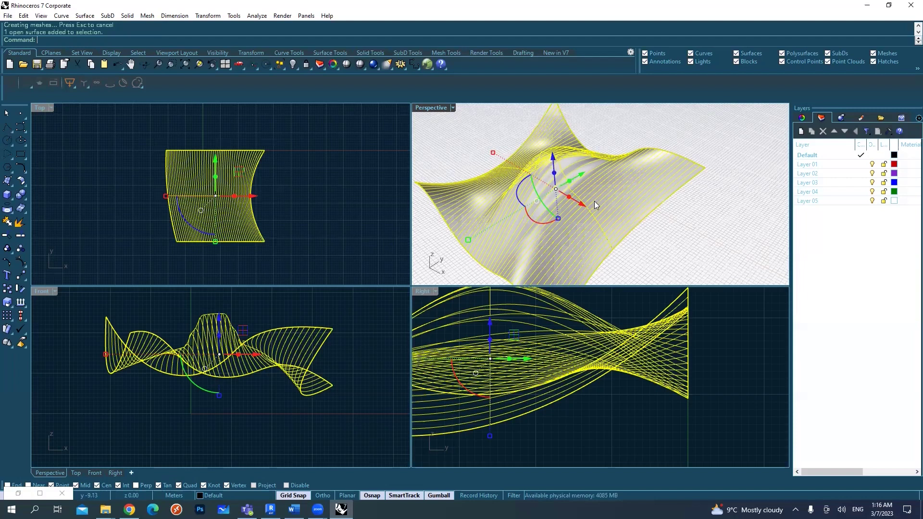
key("F10")
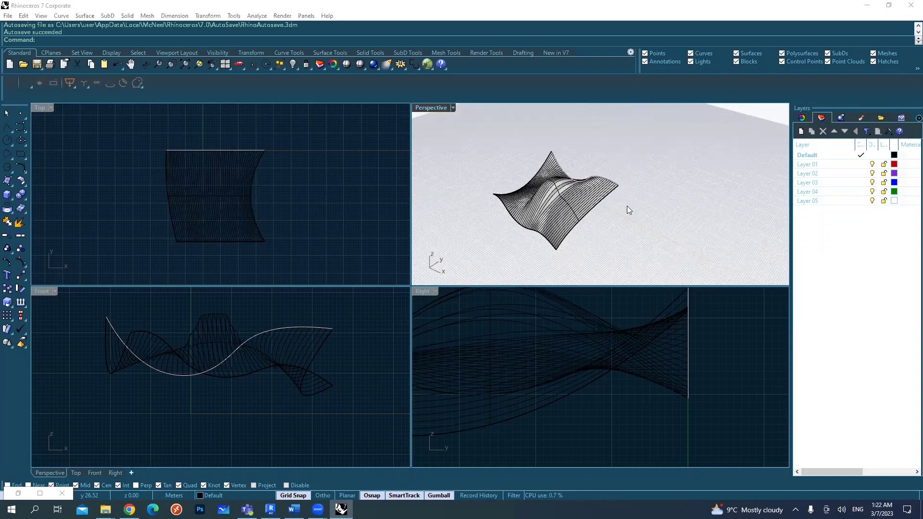
Select the three section curves and move them left, away from the surface
left_click(580, 220)
left_click(579, 220)
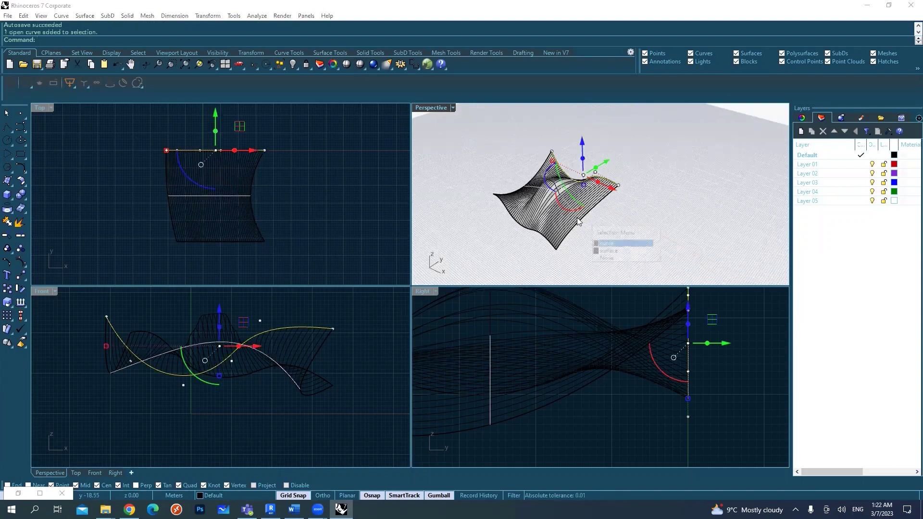
left_click(606, 243)
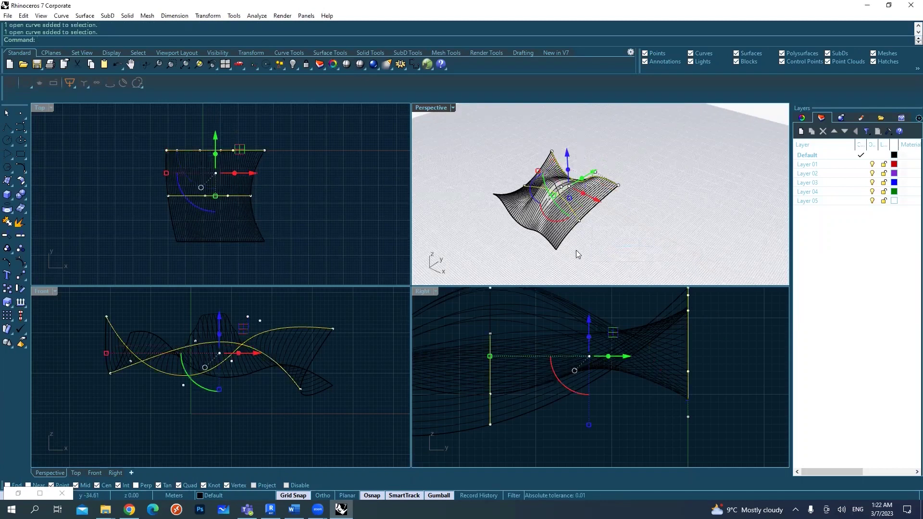
left_click(552, 248, "shift")
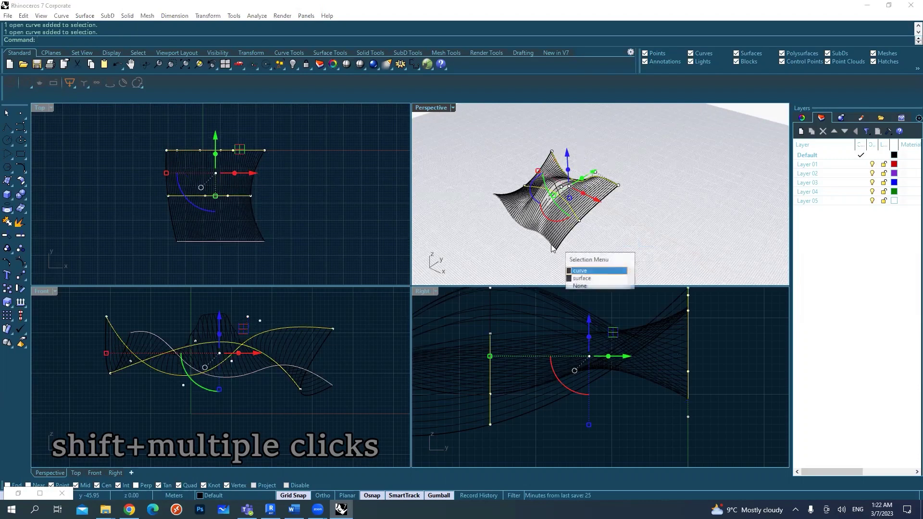
left_click(587, 272)
right_click_drag(587, 272, 607, 231)
left_click_drag(607, 231, 501, 224)
right_click_drag(501, 221, 560, 187)
Loft the moved curves with a 10-control-point rebuild
type("loft")
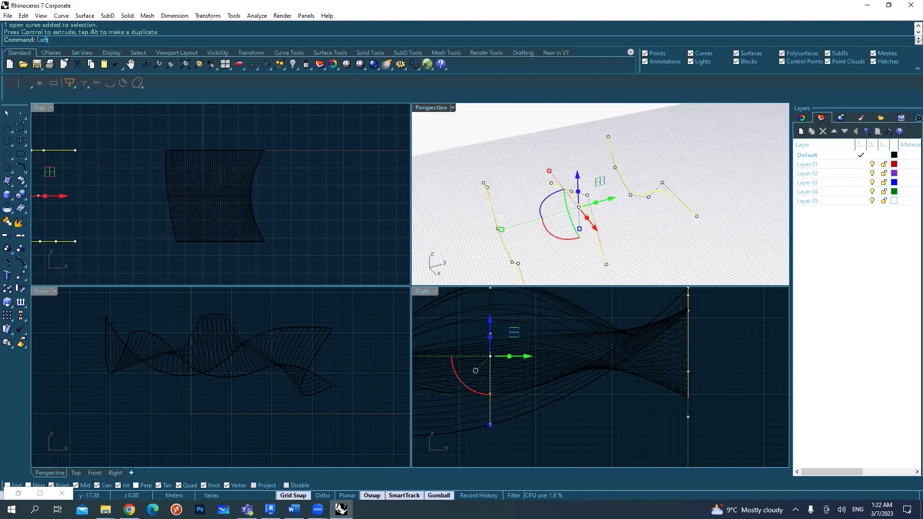
key("Return")
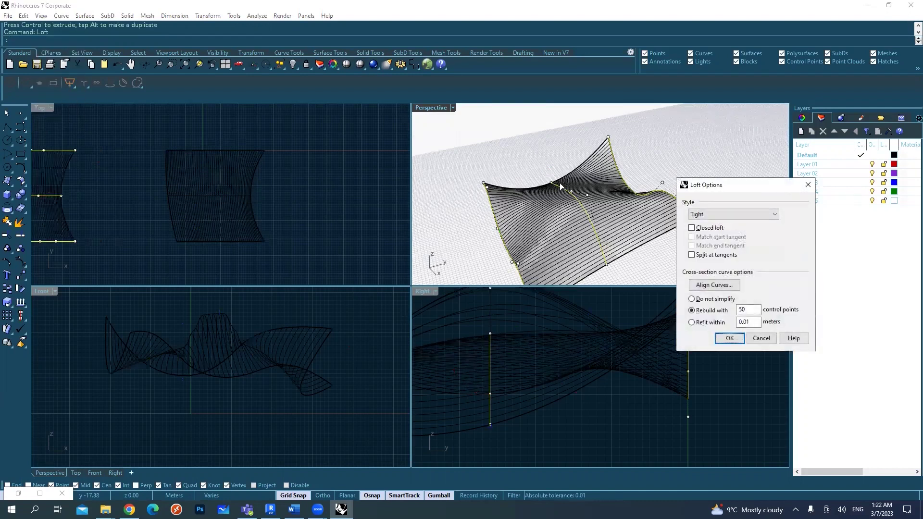
right_click_drag(581, 184, 544, 194)
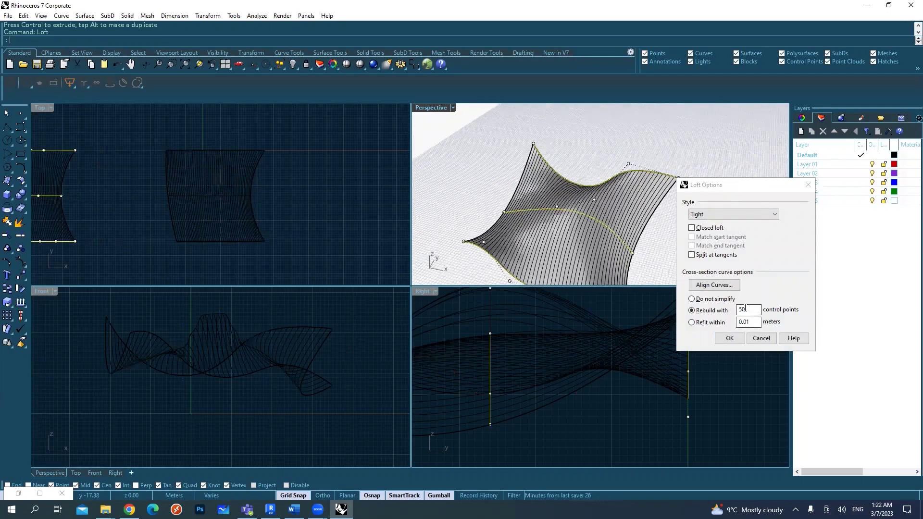
left_click(745, 309)
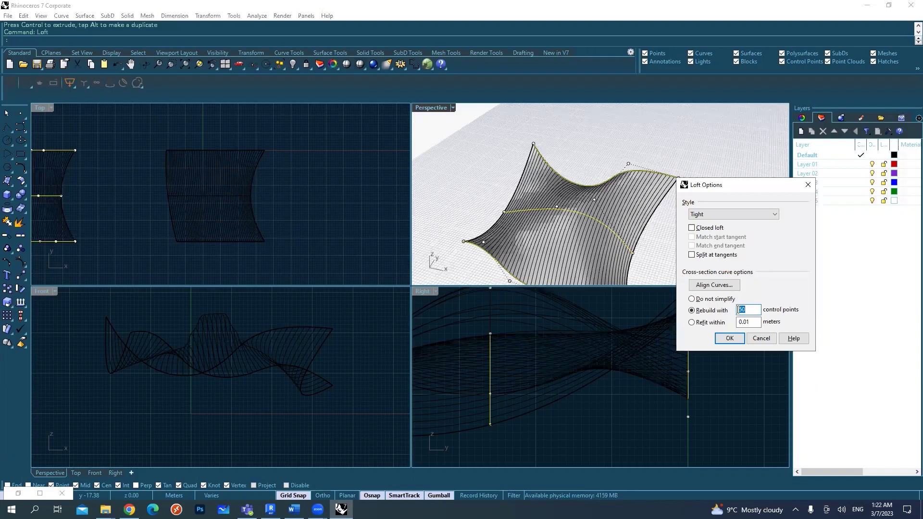
type("10")
key("Tab")
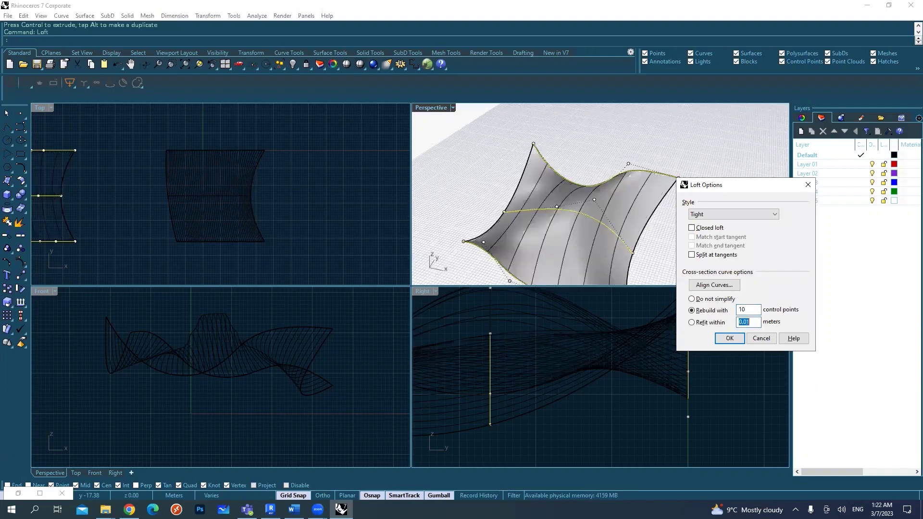
left_click(729, 338)
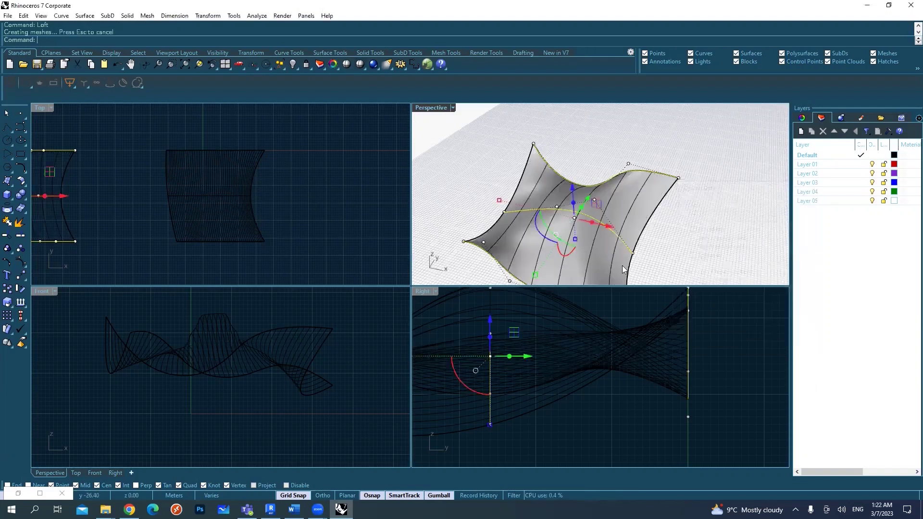
right_click_drag(630, 235, 653, 177, "shift")
key("Escape")
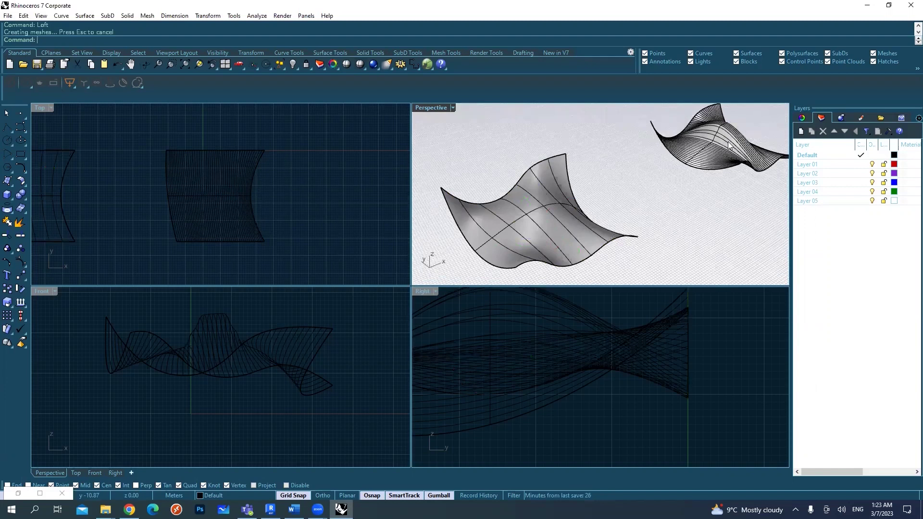
Maximize Perspective and pull up a control point on the dense surface
left_click(728, 144)
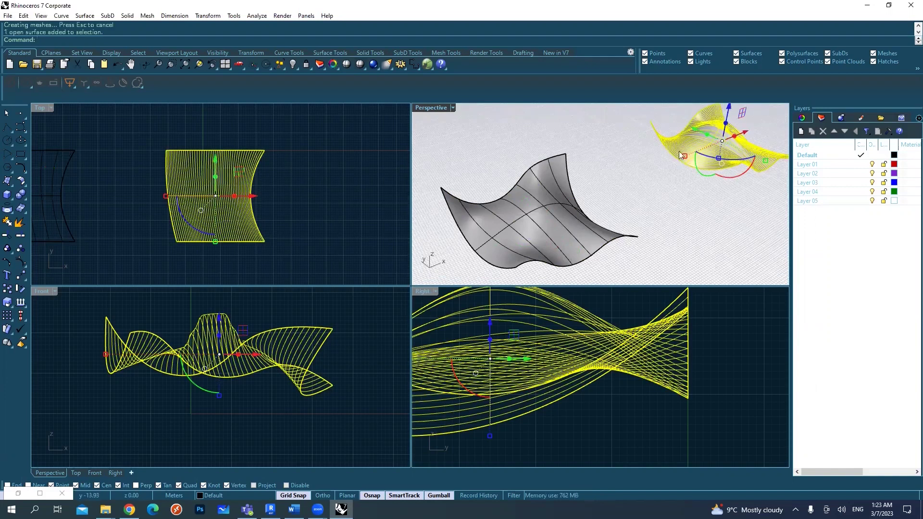
double_click(425, 109)
right_click_drag(530, 206, 575, 278)
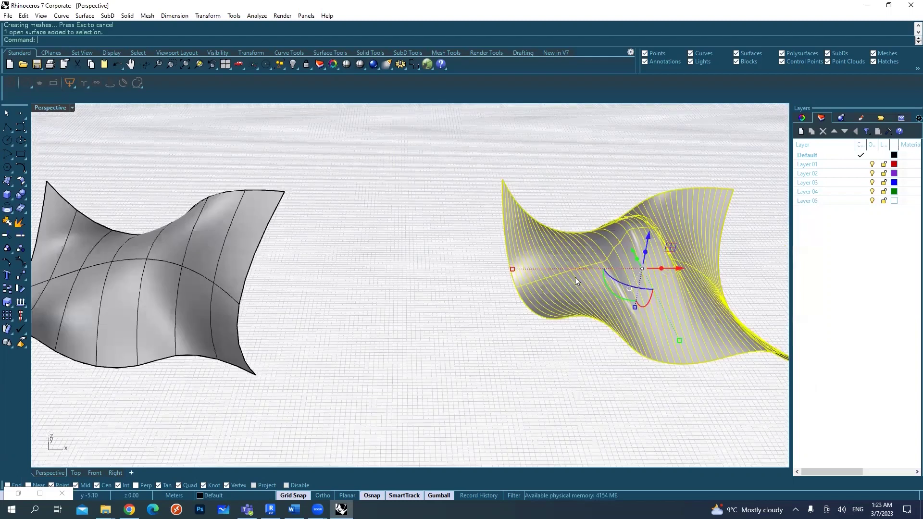
left_click(20, 264)
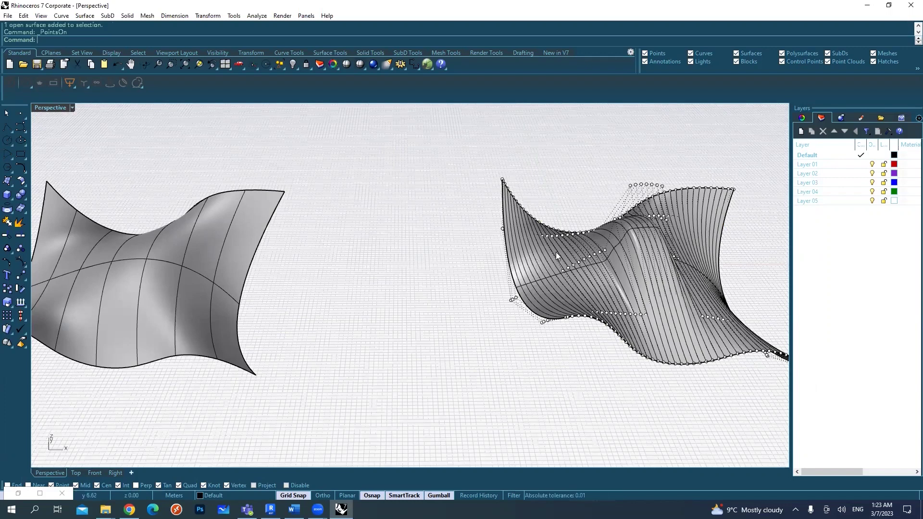
left_click_drag(613, 165, 665, 196)
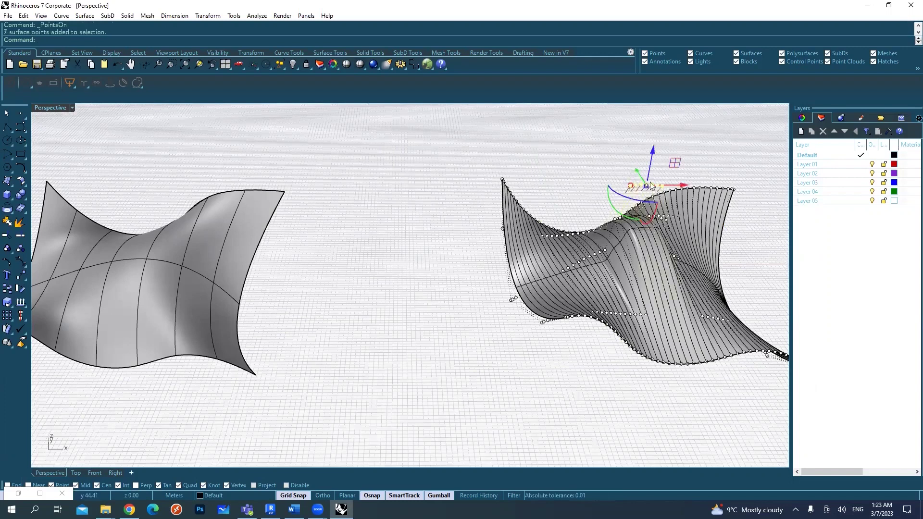
left_click(583, 259)
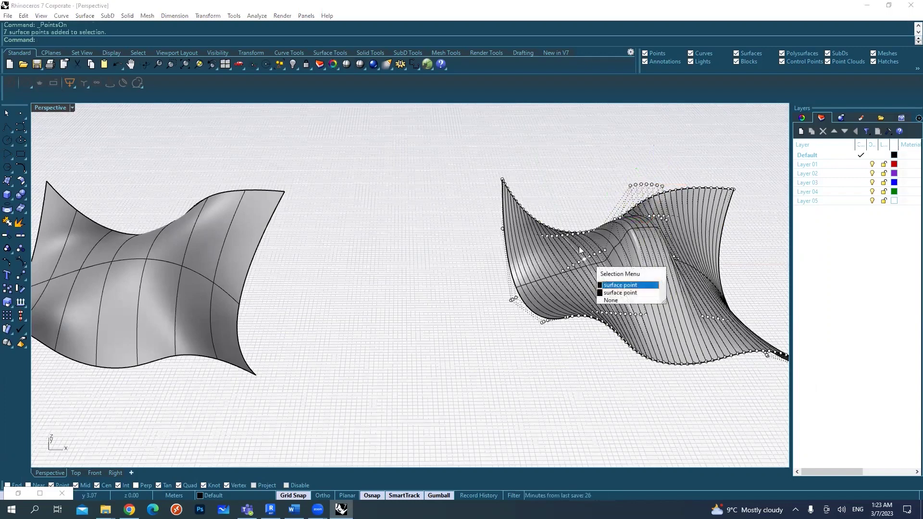
left_click(620, 286)
left_click_drag(587, 258, 604, 245)
scroll(599, 264, "up", 3)
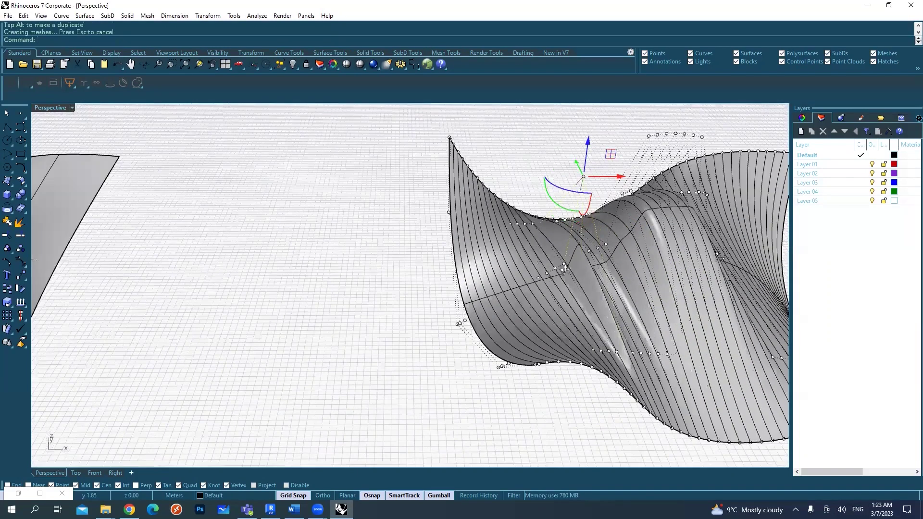
scroll(540, 290, "up", 4)
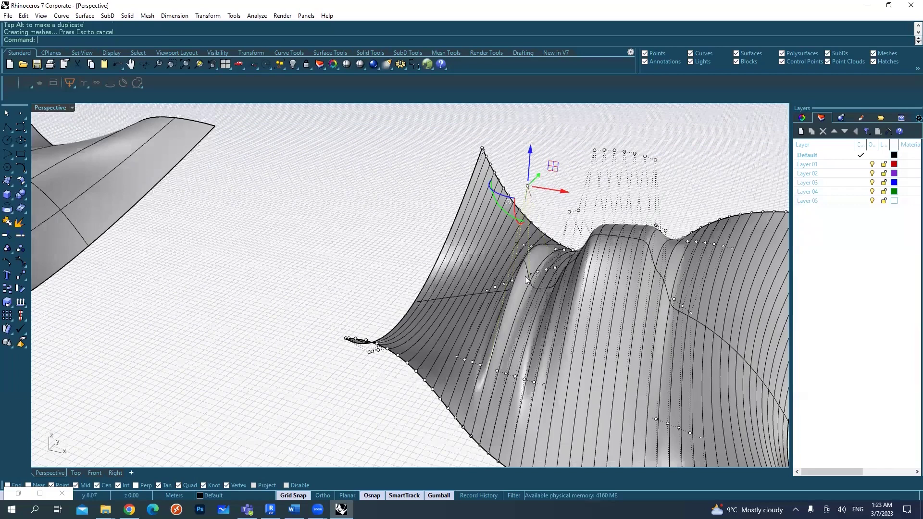
right_click_drag(533, 277, 316, 315)
Show the 10-point loft's control points and pull one point upward
left_click(280, 319)
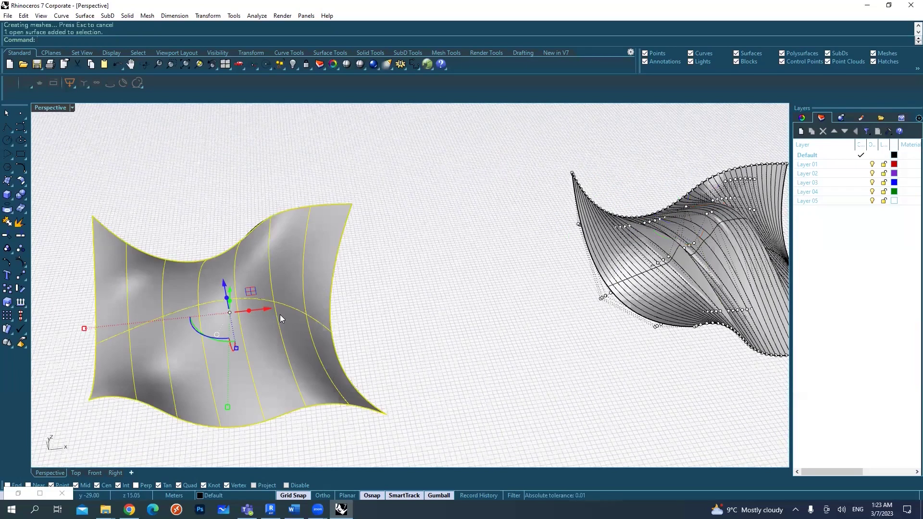
left_click(21, 263)
right_click_drag(215, 290, 209, 201)
left_click(210, 201)
left_click_drag(211, 193, 199, 141)
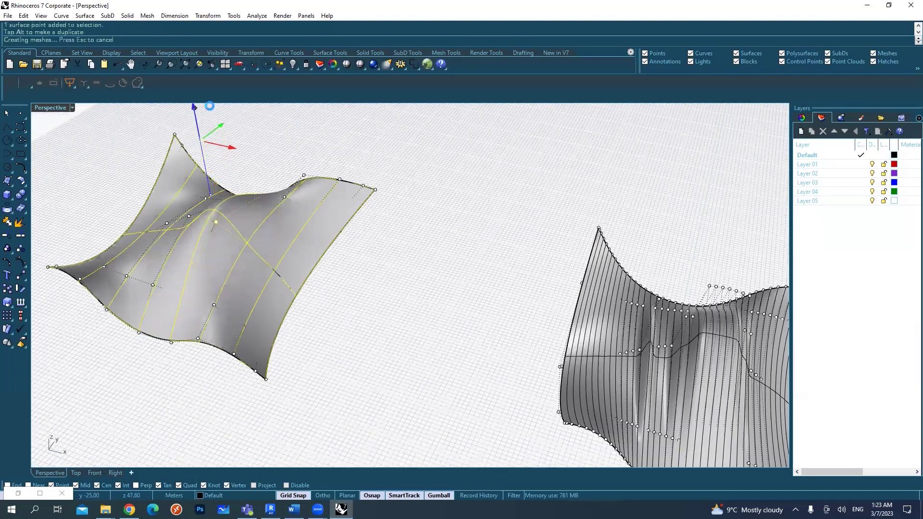
right_click_drag(230, 237, 254, 258)
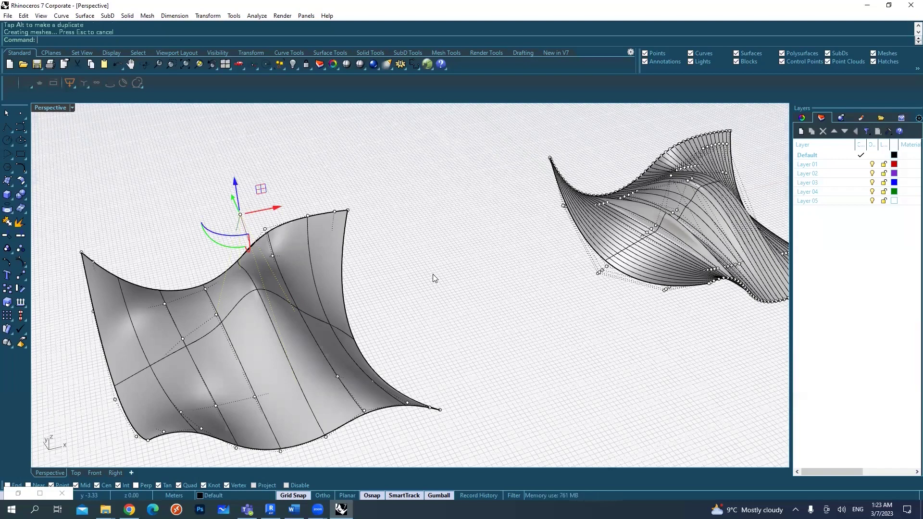
Raise more control points on the 10-point loft into peaked folds, then hide points
right_click_drag(500, 316, 184, 262)
left_click(217, 265)
left_click(170, 253)
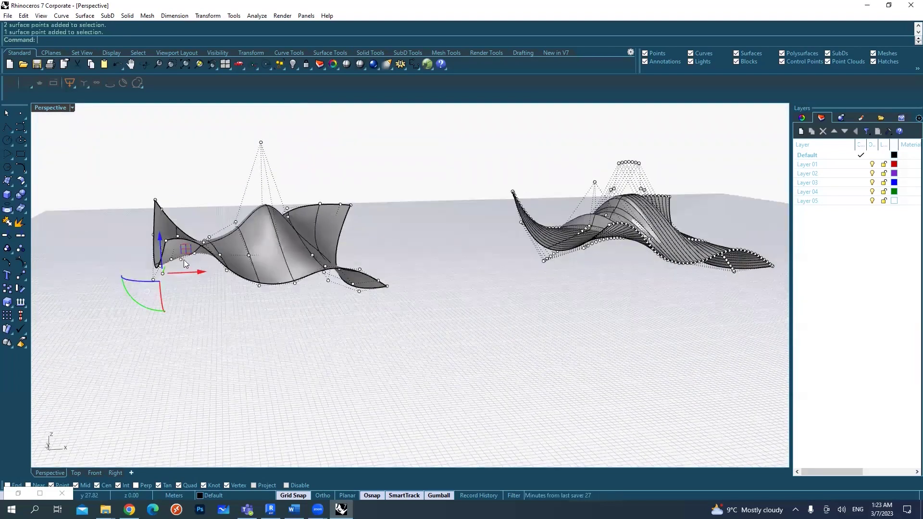
left_click(183, 265)
scroll(183, 271, "up", 5)
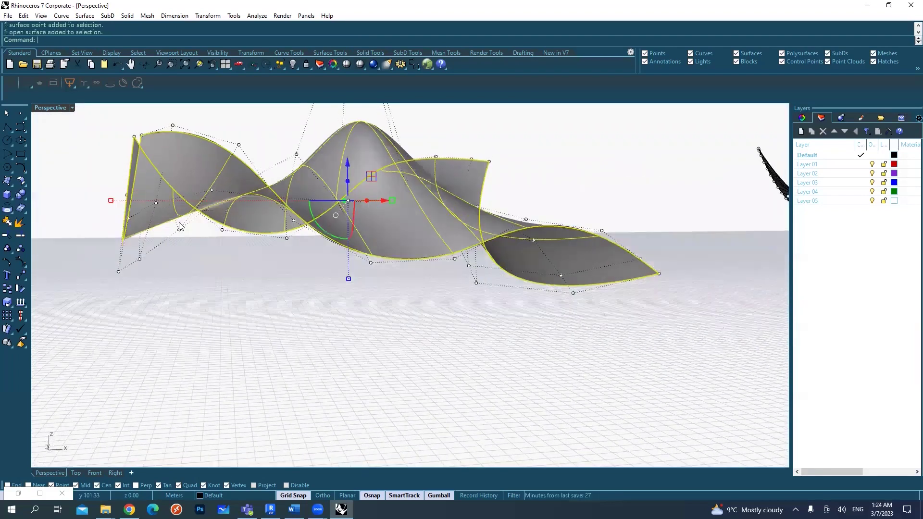
left_click(181, 230)
right_click_drag(181, 230, 200, 254)
scroll(217, 346, "up", 5)
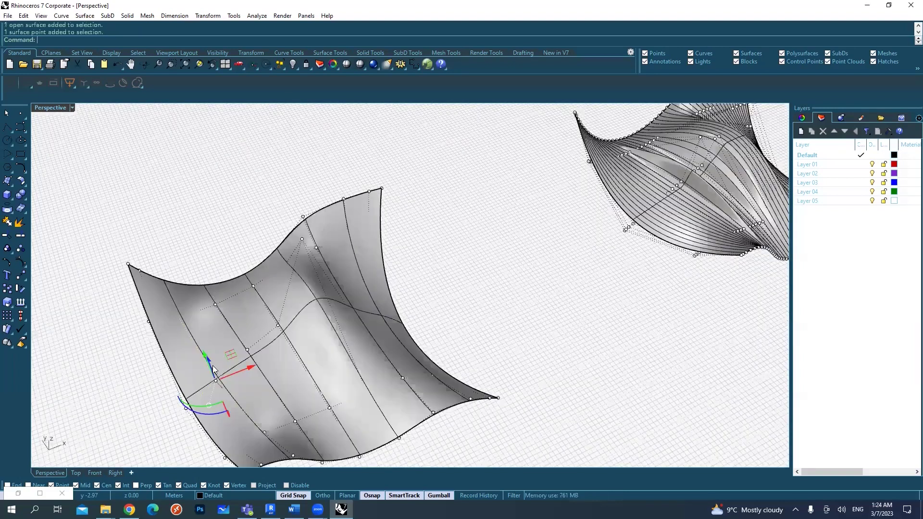
right_click_drag(222, 342, 234, 313)
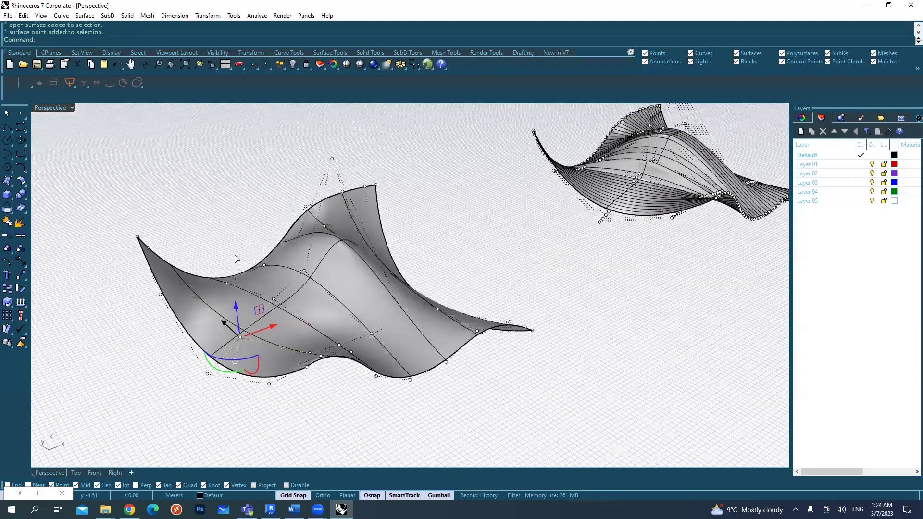
left_click_drag(240, 337, 218, 251)
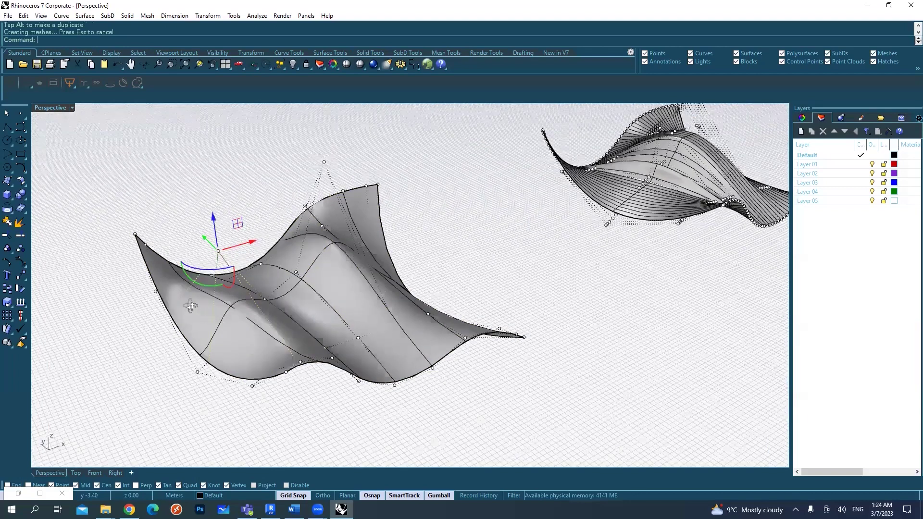
right_click_drag(190, 306, 236, 314)
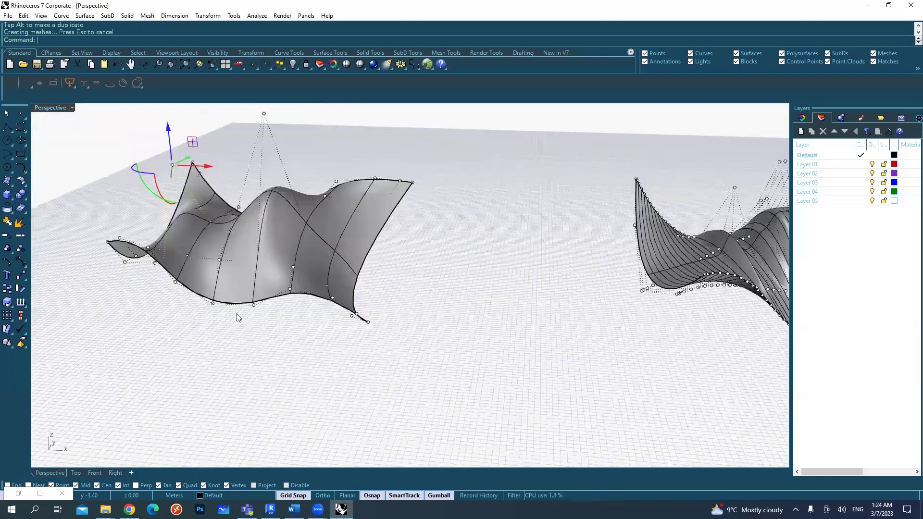
right_click_drag(378, 292, 433, 297)
key("Escape")
key("Escape")
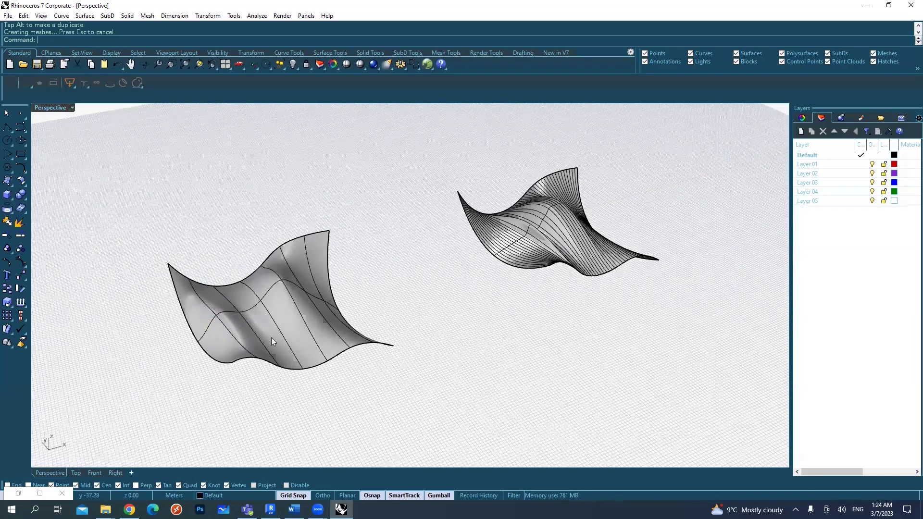
Delete the smoother left surface and undo the last move of the three curves
left_click(280, 288)
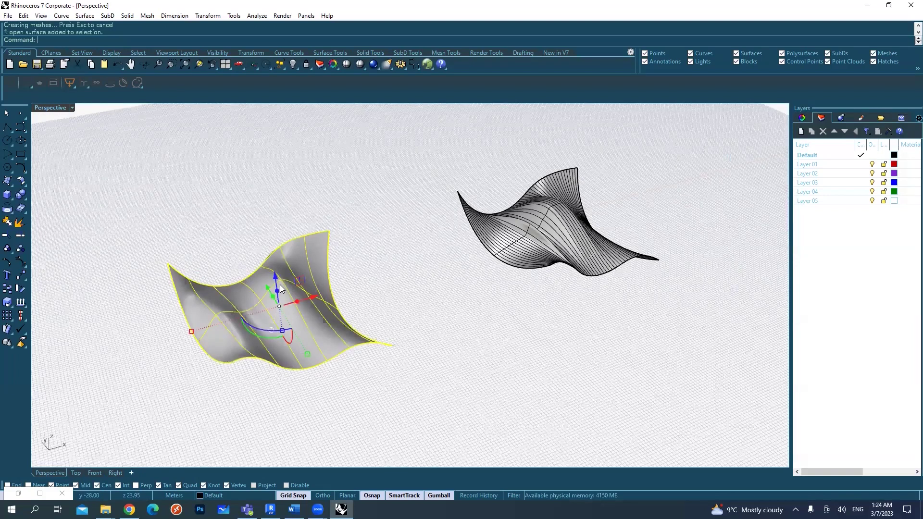
key("Delete")
left_click_drag(331, 417, 220, 241)
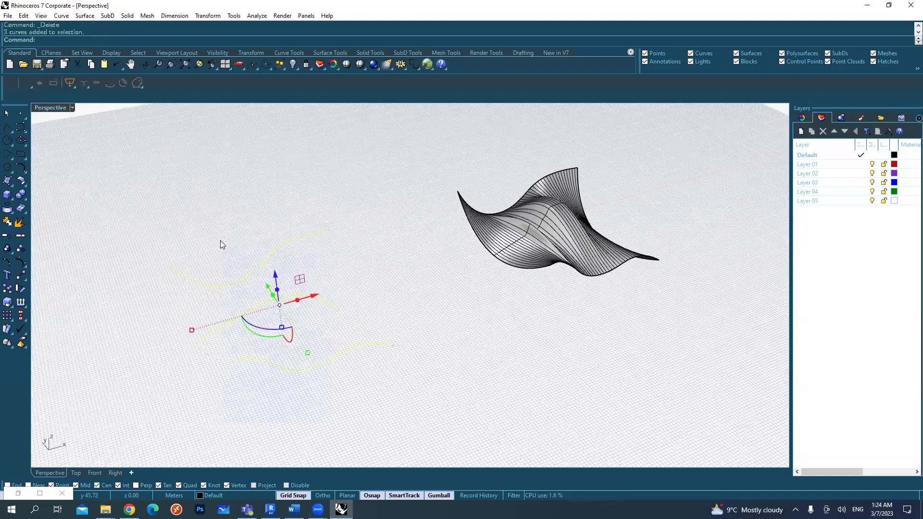
key("Escape")
key("ctrl+z")
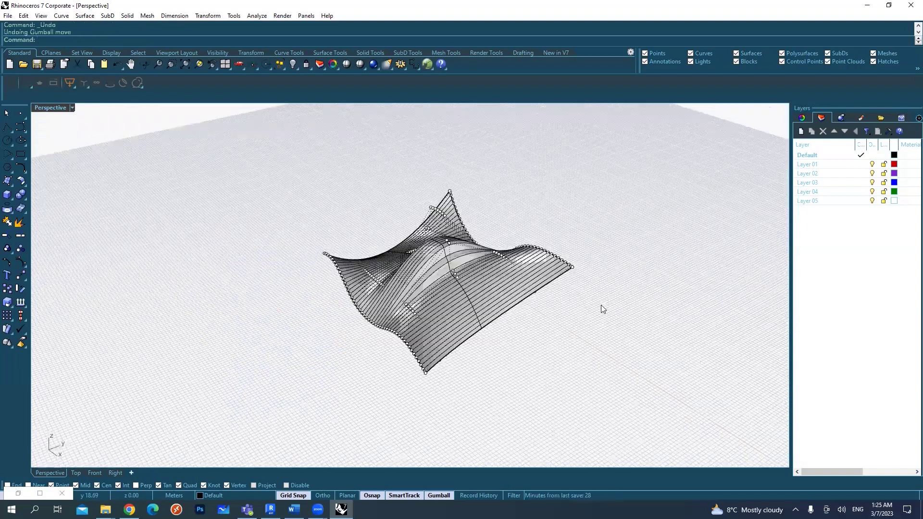
Select the edge, crossing and third curves on the wavy surface, choosing 'curve' each time
right_click_drag(512, 304, 458, 279)
scroll(475, 256, "up", 3)
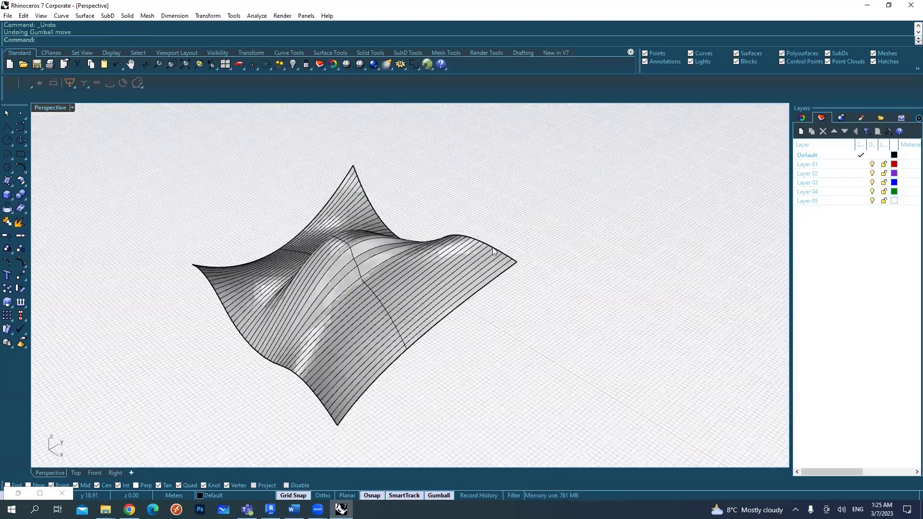
left_click(492, 247)
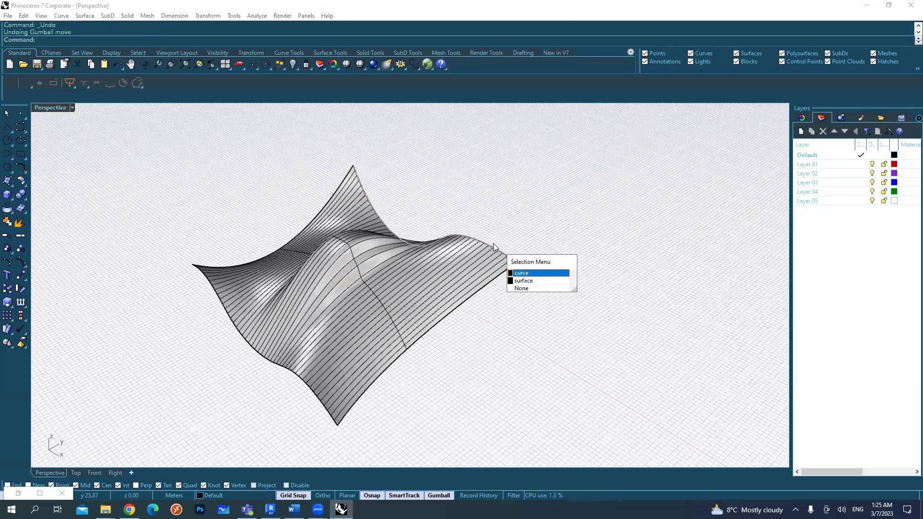
left_click(522, 274)
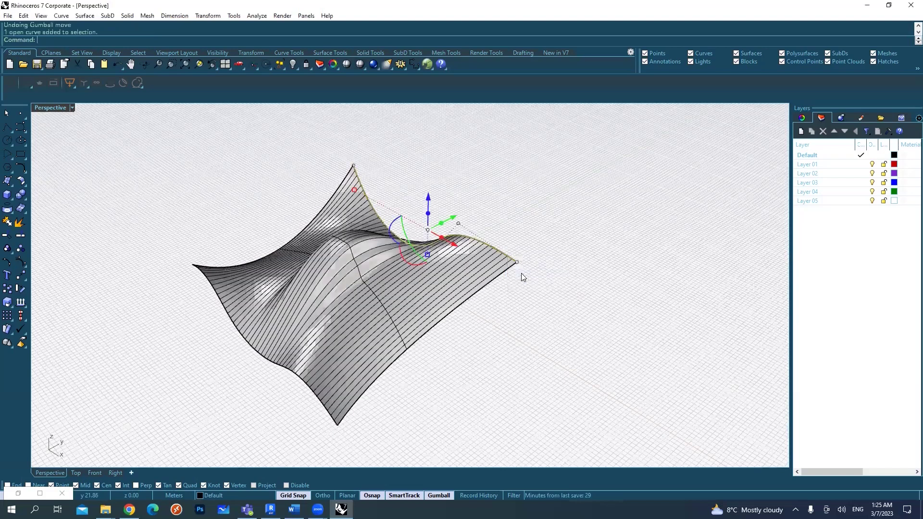
scroll(406, 333, "up", 2)
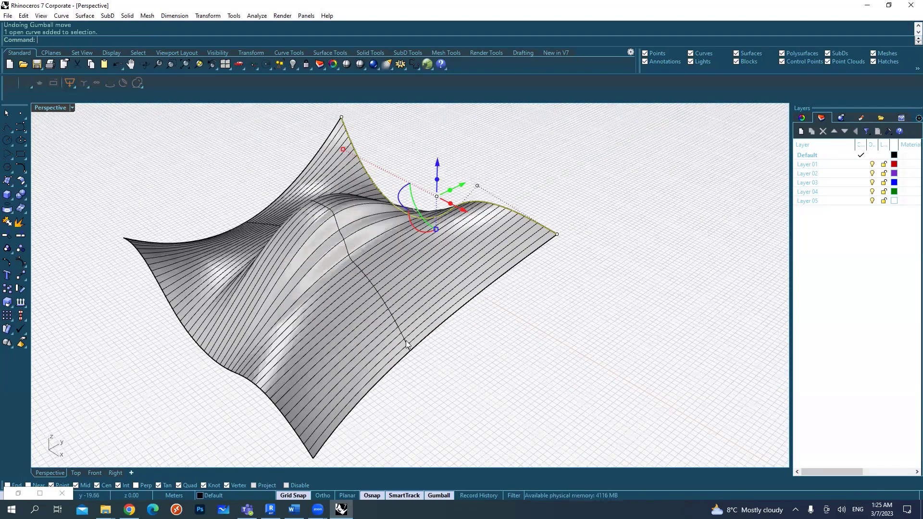
left_click(405, 341)
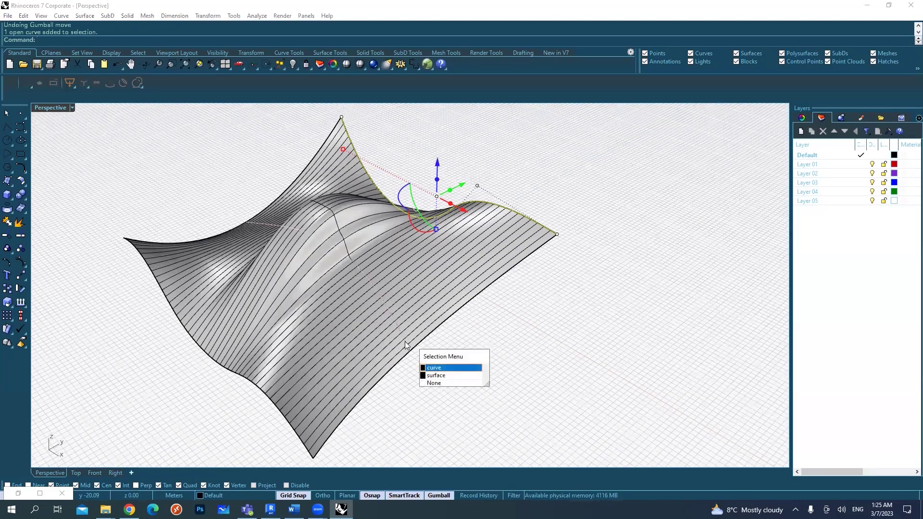
left_click(435, 368)
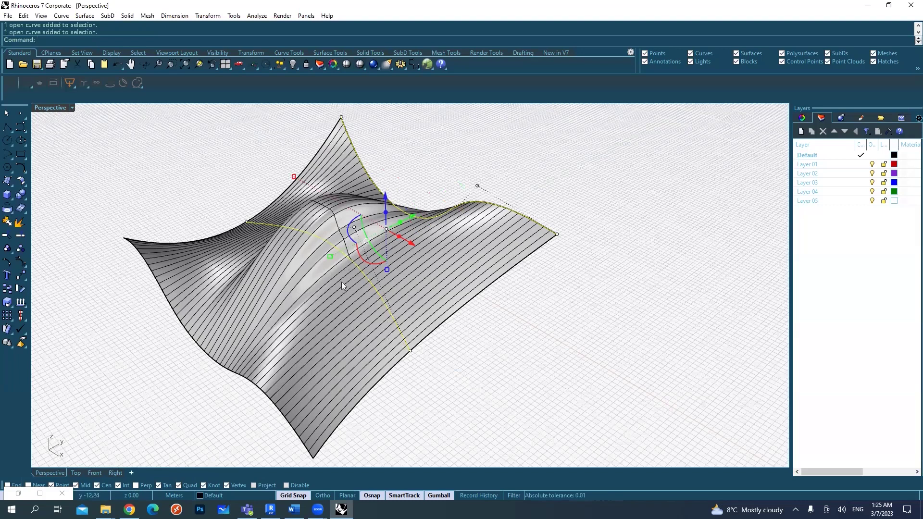
left_click(295, 433)
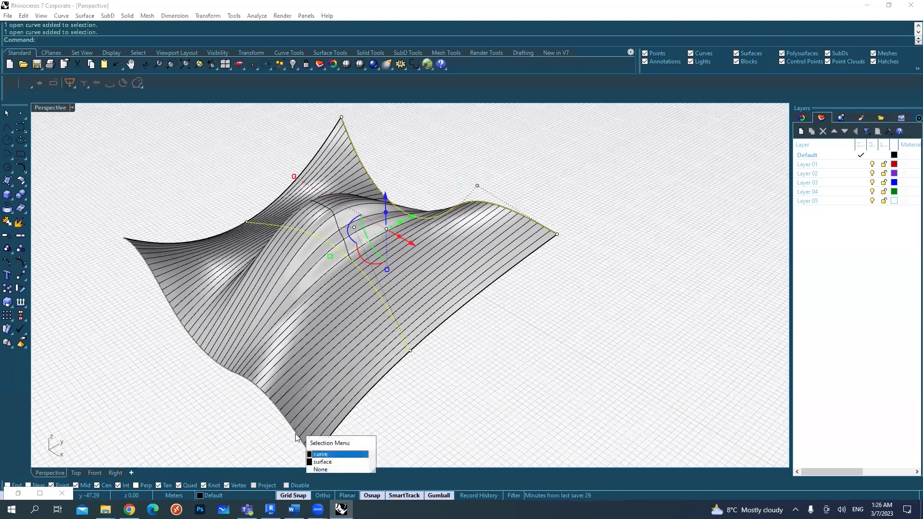
left_click(325, 455)
scroll(400, 360, "down", 3)
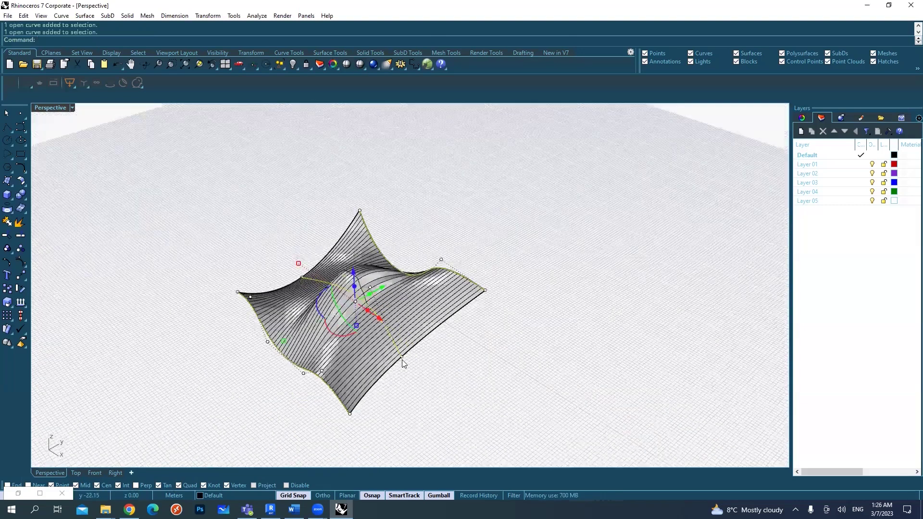
Move the three selected curves up-left, clear of the dense surface
scroll(402, 360, "down", 1)
left_click_drag(380, 318, 298, 268)
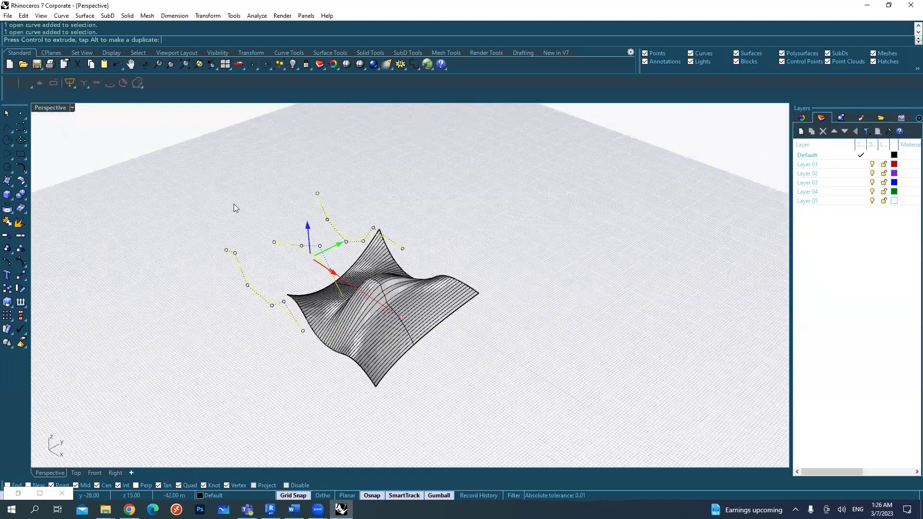
left_click_drag(234, 207, 234, 210)
left_click(253, 278)
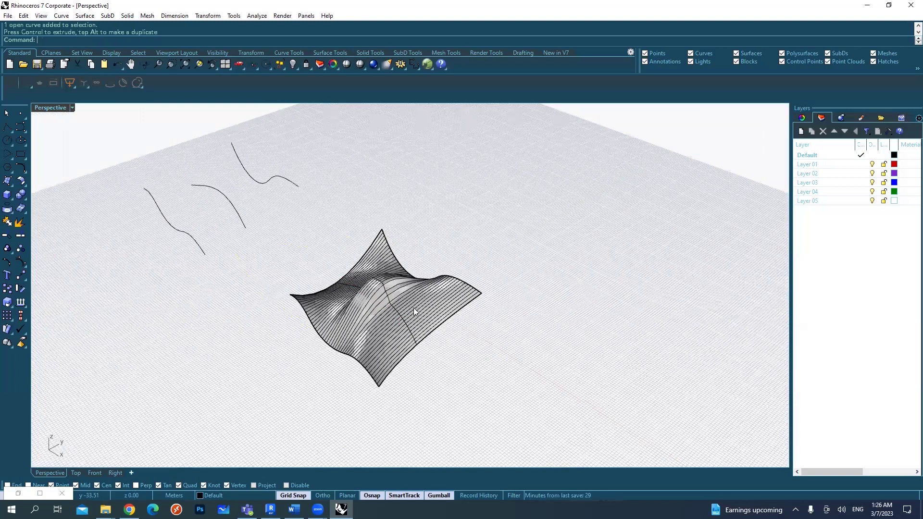
right_click_drag(414, 312, 436, 288)
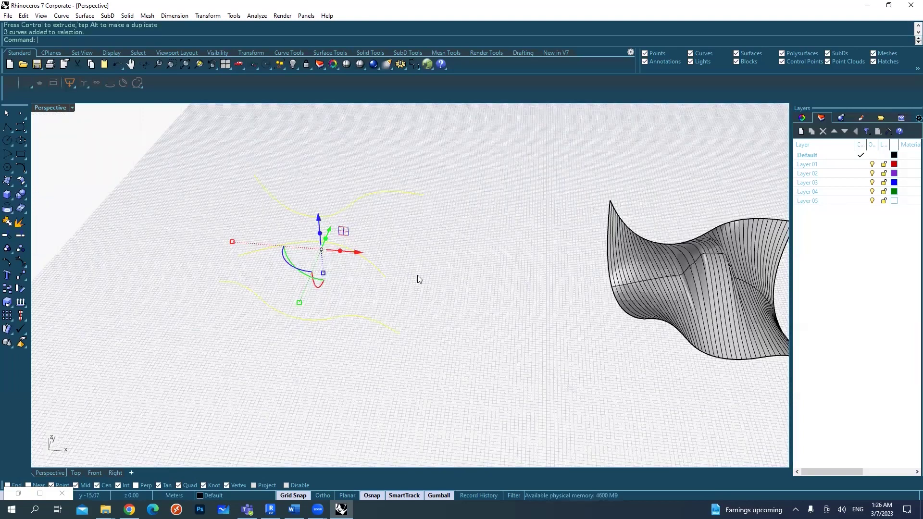
Loft the three curves with Normal style and Do not simplify
key("Escape")
type("Loft")
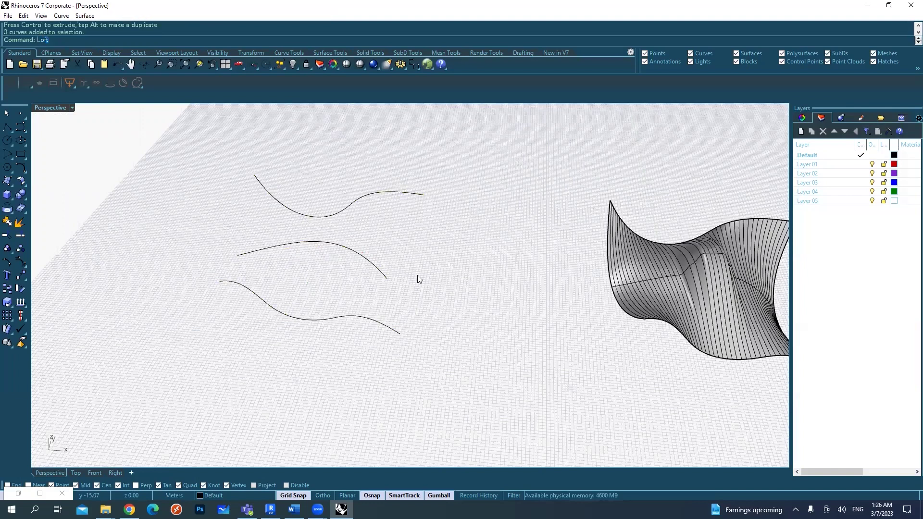
key("Return")
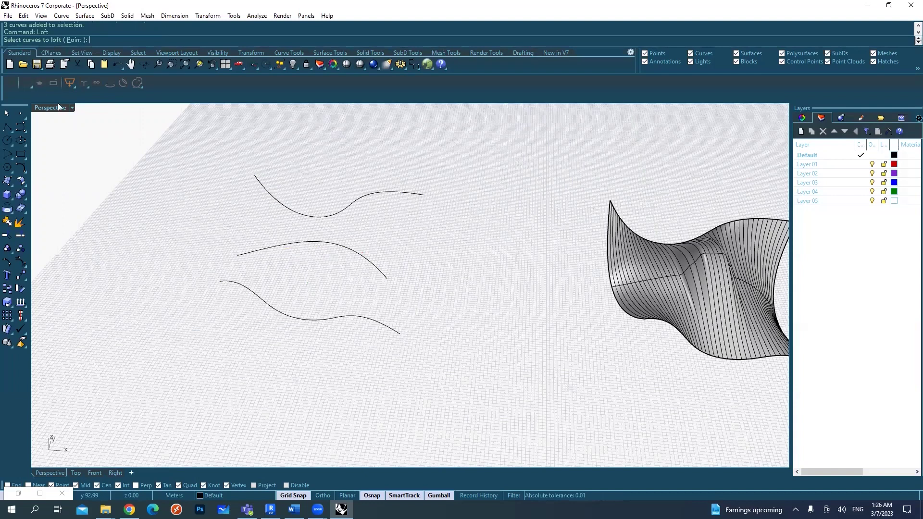
left_click_drag(450, 382, 297, 166)
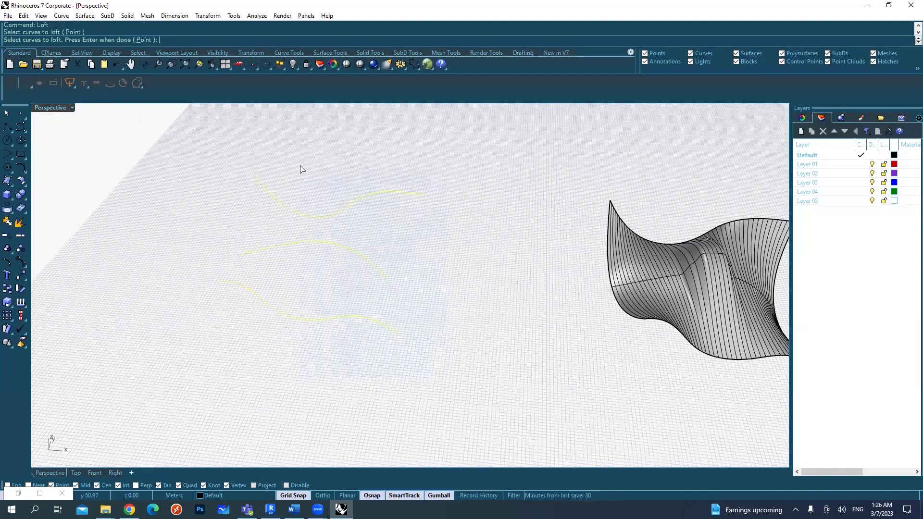
key("Return")
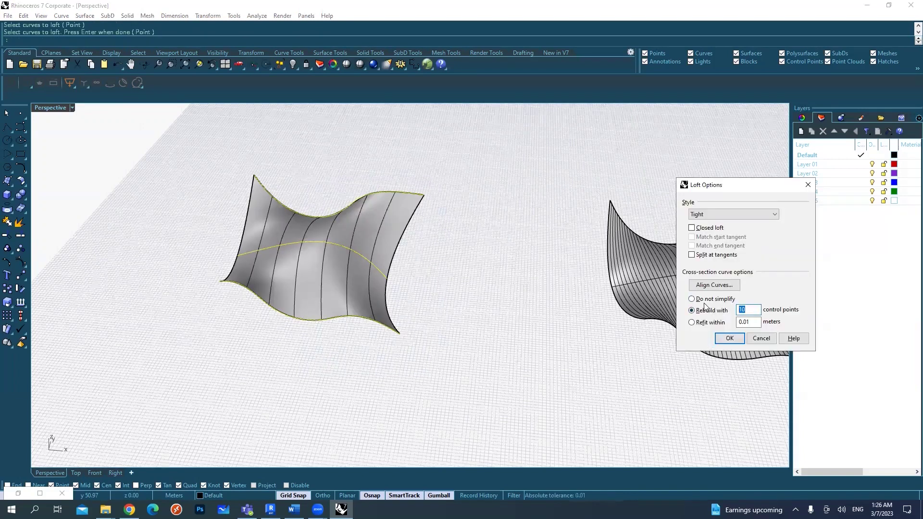
left_click(700, 302)
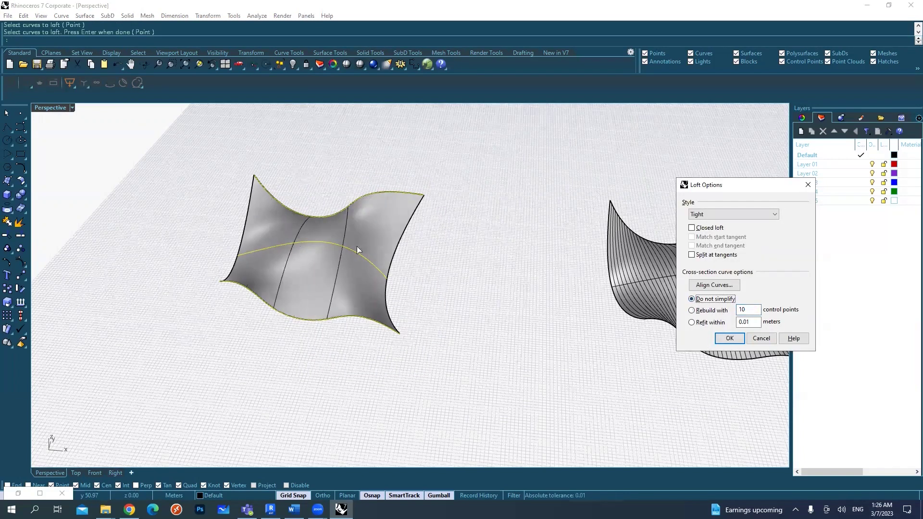
right_click_drag(320, 225, 308, 270)
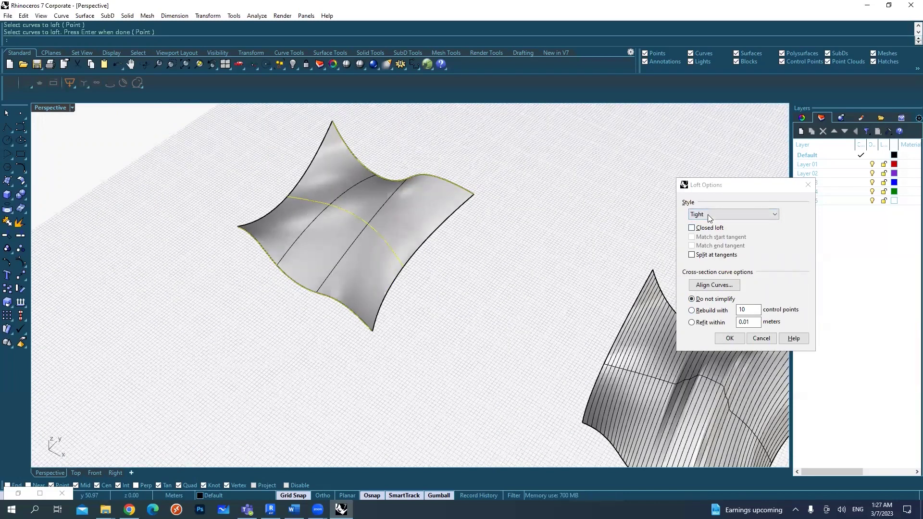
left_click(725, 214)
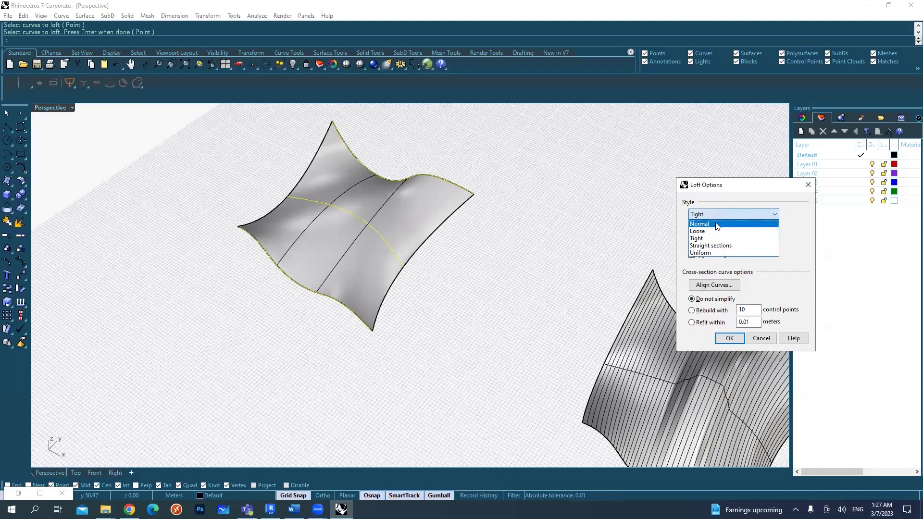
left_click(719, 223)
right_click_drag(364, 280, 350, 314)
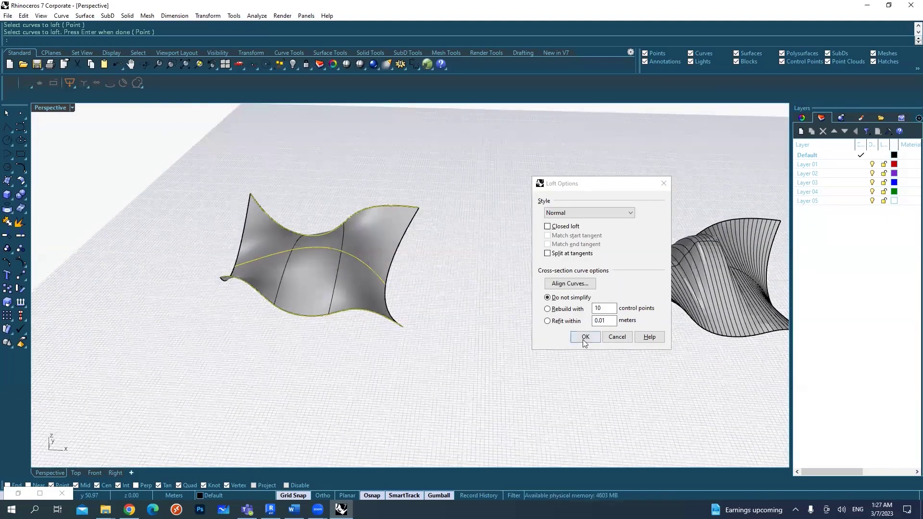
left_click(586, 336)
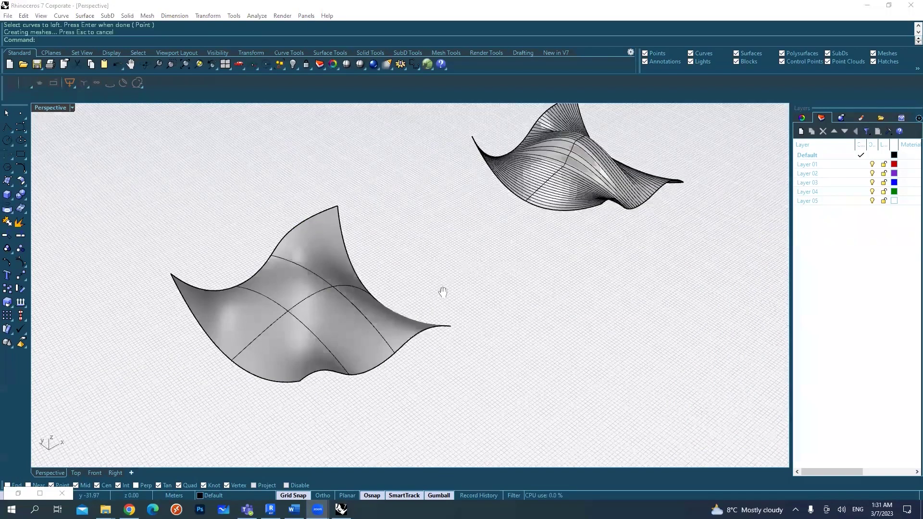
right_click_drag(441, 295, 435, 286)
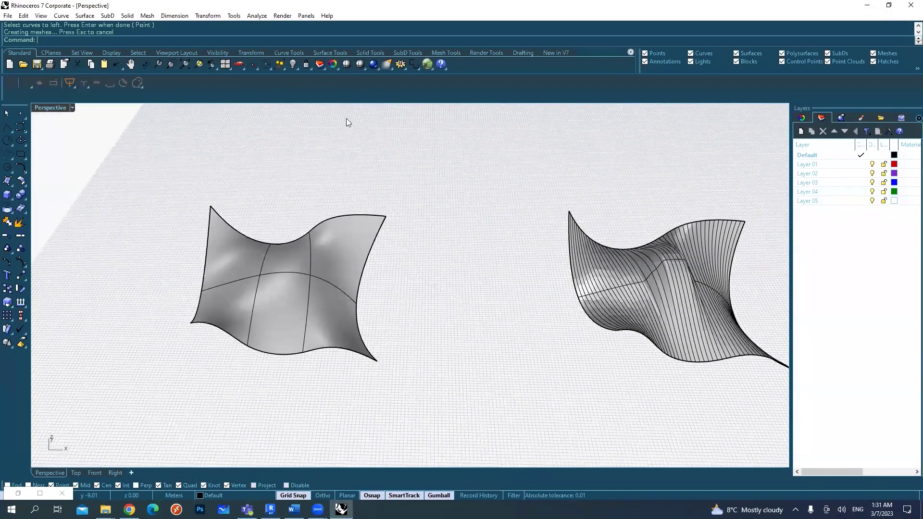
right_click_drag(337, 182, 486, 254)
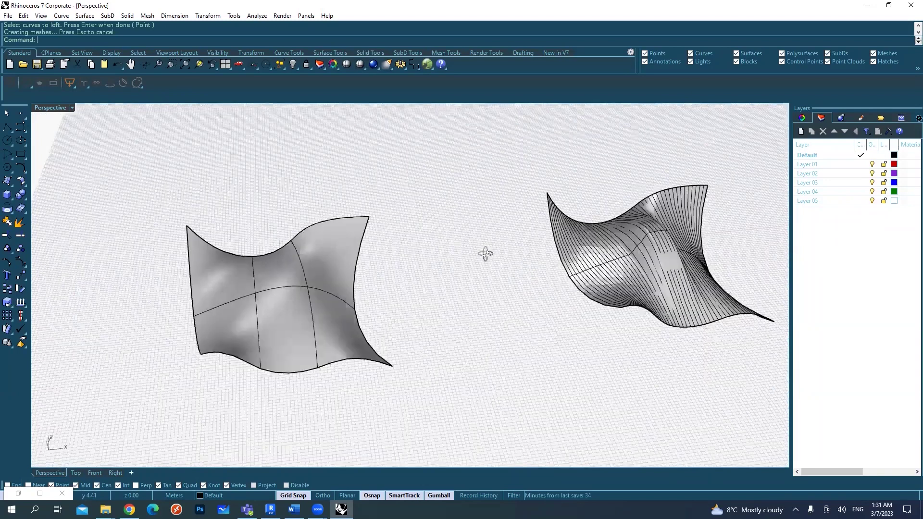
right_click_drag(431, 266, 452, 271)
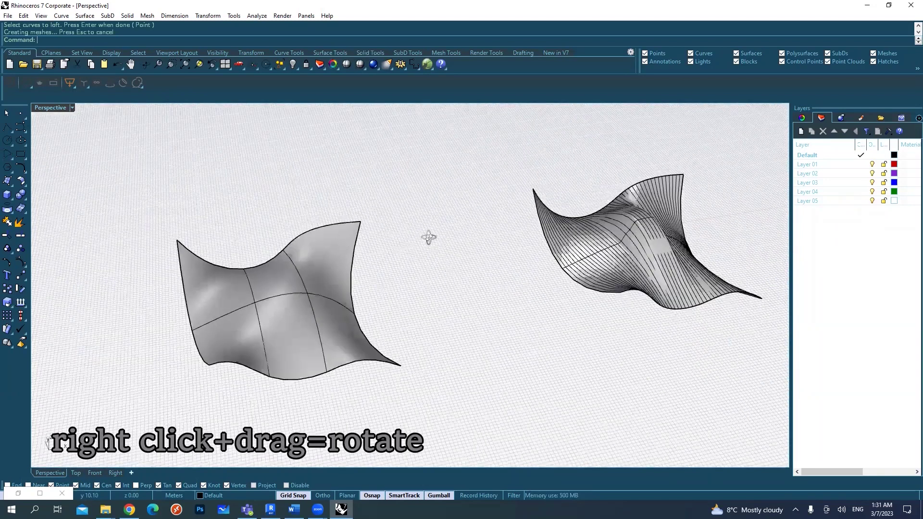
right_click_drag(428, 238, 499, 268)
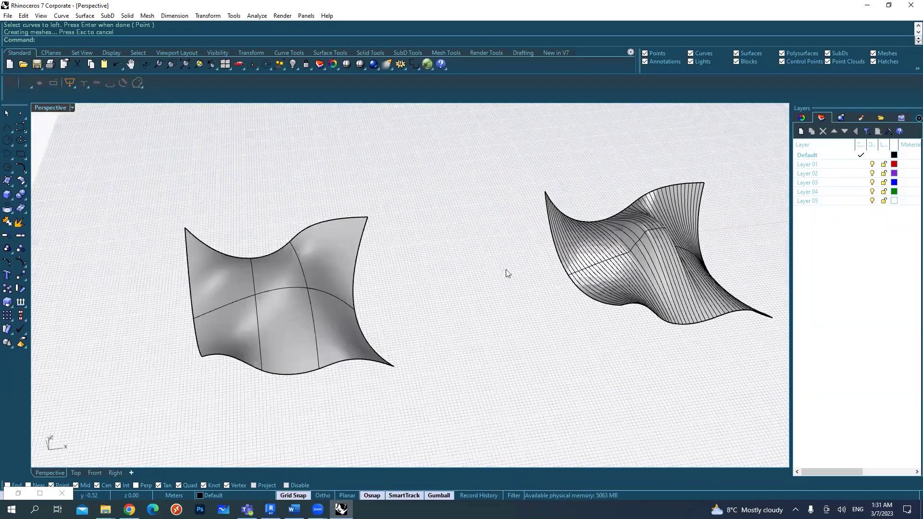
right_click_drag(506, 270, 410, 267, "shift")
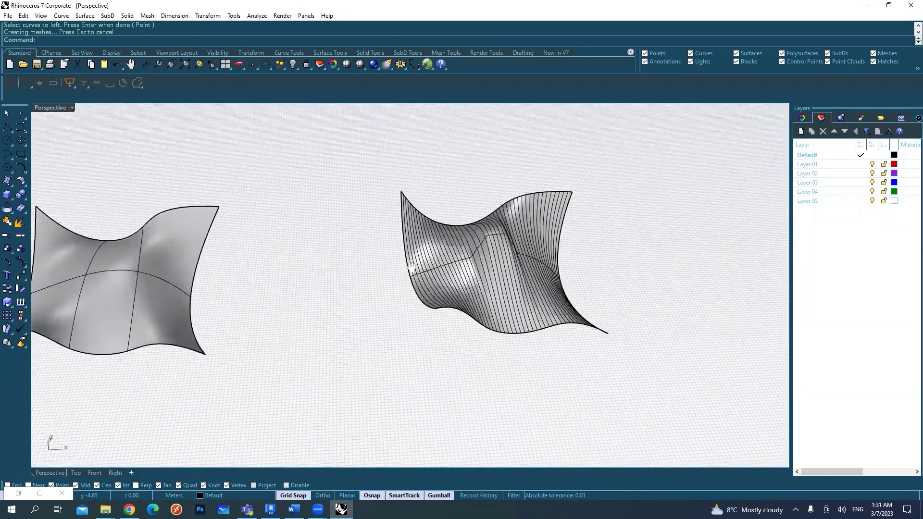